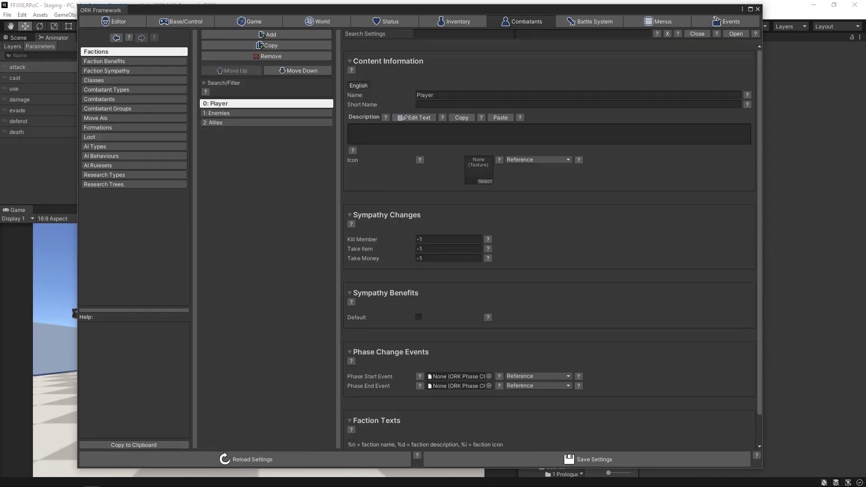
# - Enable No Status Development in the status value settings of the Chomper combatant
pyautogui.click(115, 100)
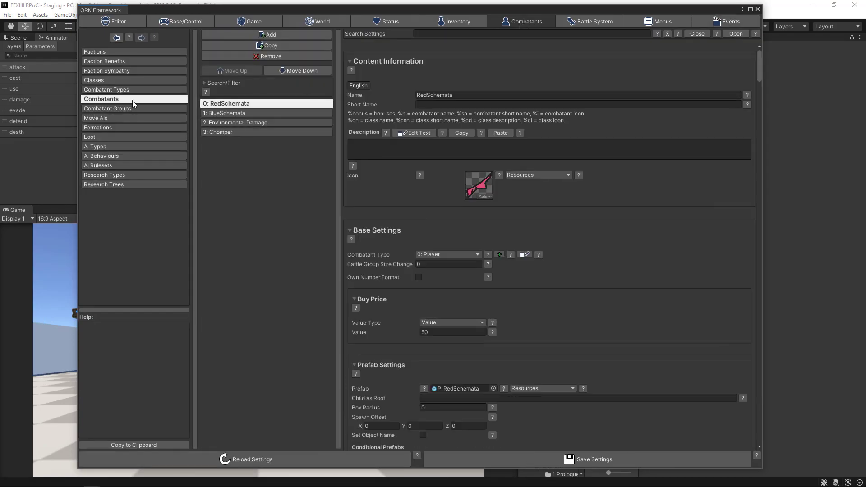
pyautogui.click(220, 132)
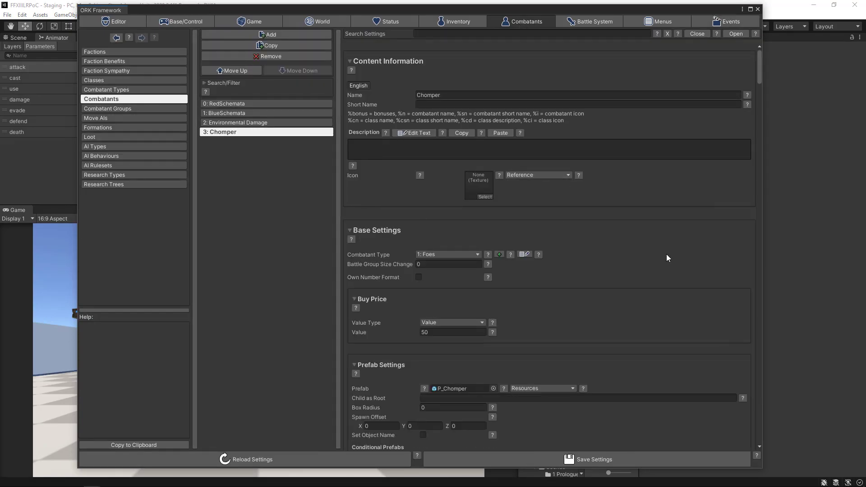
pyautogui.scroll(-15, 673, 224)
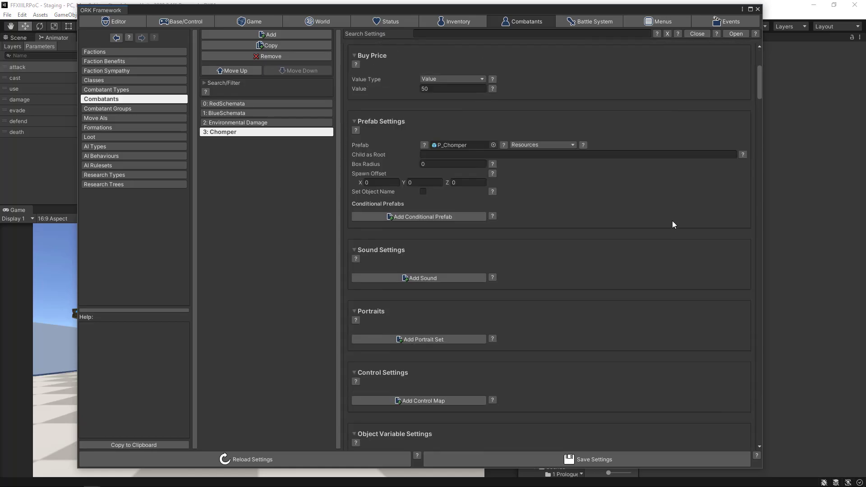
pyautogui.scroll(-15, 673, 224)
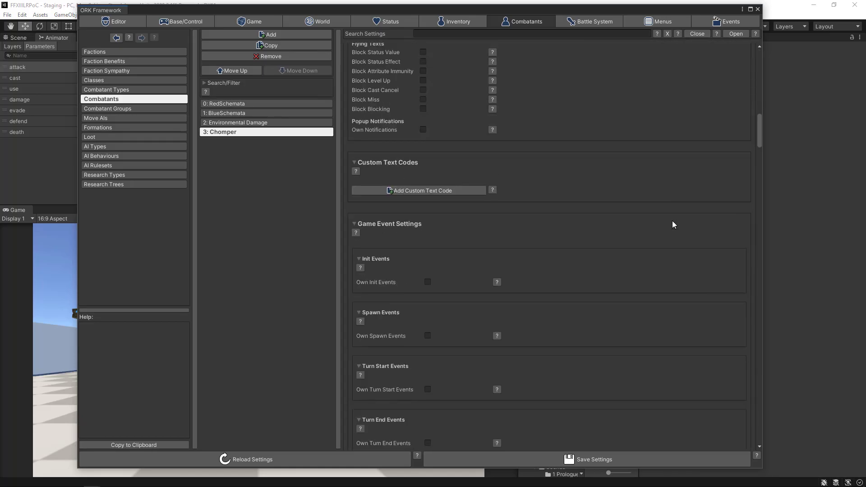
pyautogui.scroll(-8, 672, 220)
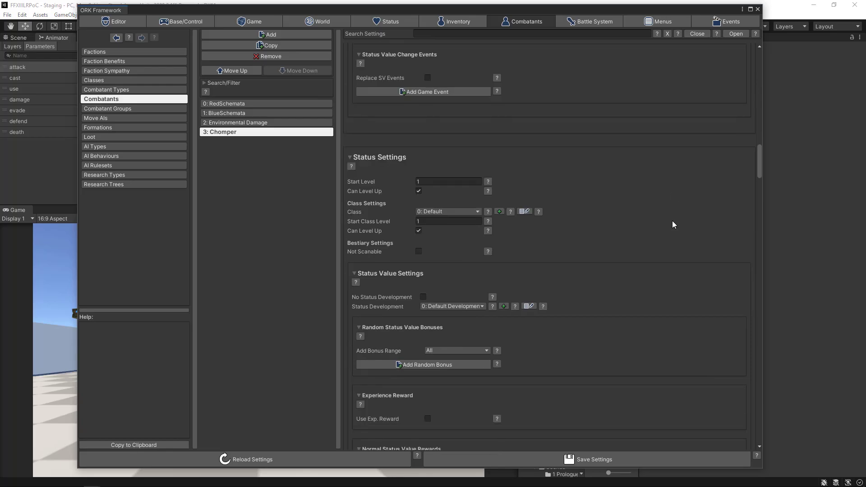
pyautogui.scroll(-4, 673, 224)
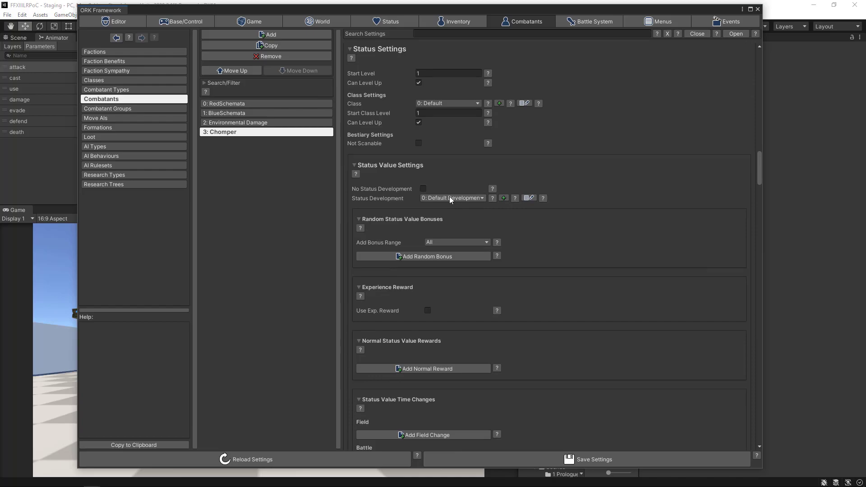
pyautogui.click(423, 189)
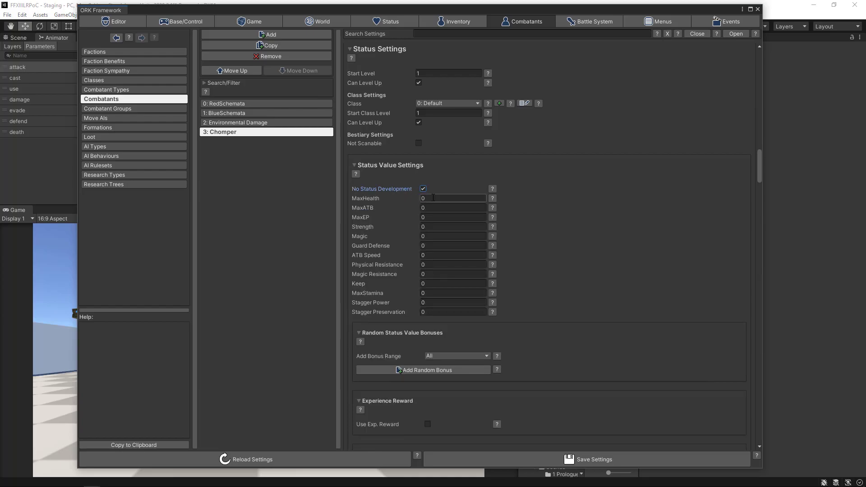
# - Set Chomper's MaxHealth to 200, MaxATB to 100 and Strength to 100
pyautogui.click(456, 198)
pyautogui.write('200')
pyautogui.click(436, 209)
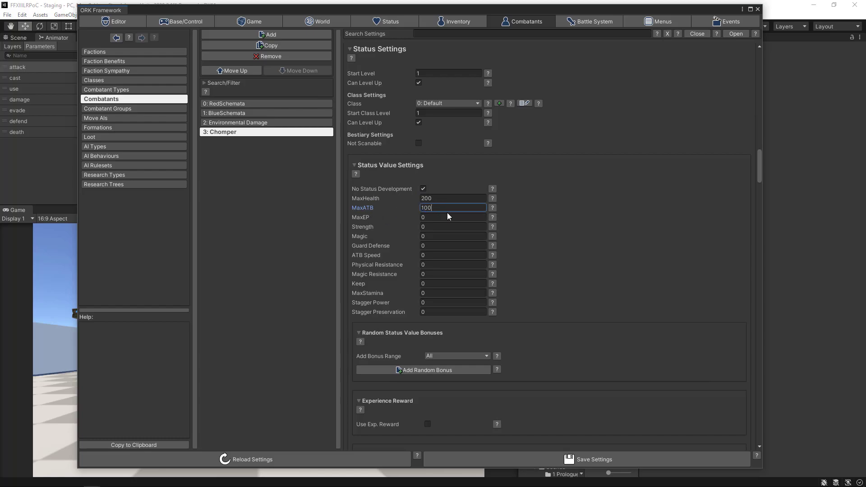
pyautogui.click(434, 219)
pyautogui.click(431, 226)
pyautogui.write('100')
# - Set the GIL in Chomper's start inventory to 300
pyautogui.scroll(-4, 611, 238)
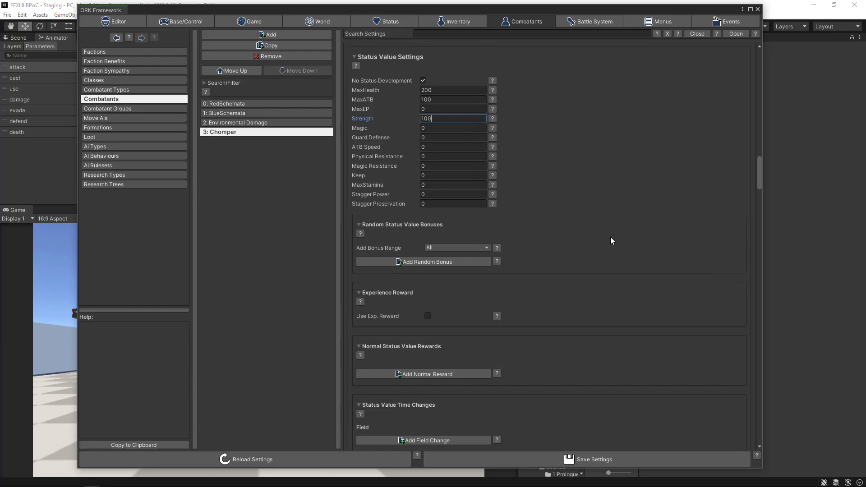
pyautogui.scroll(-5, 610, 237)
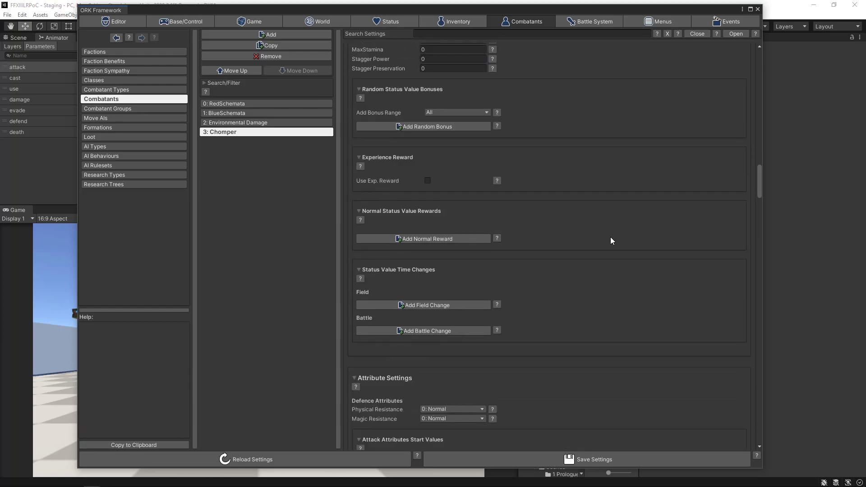
pyautogui.scroll(-5, 611, 239)
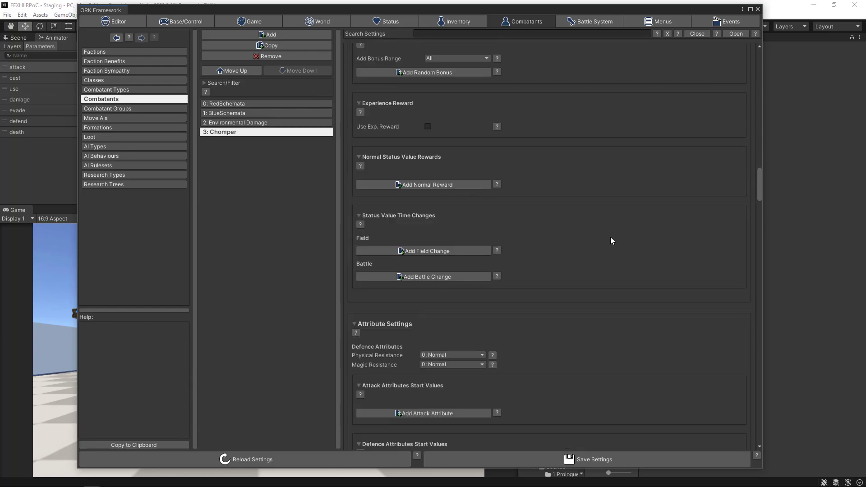
pyautogui.scroll(-2, 611, 239)
pyautogui.scroll(-10, 611, 241)
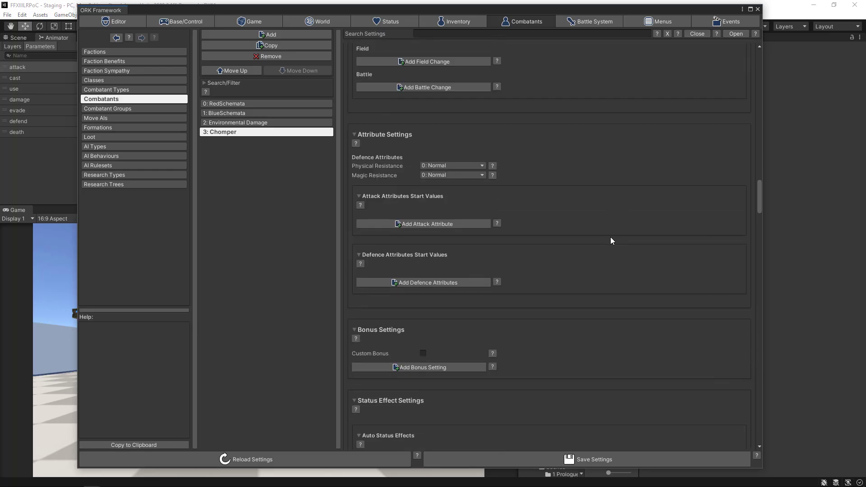
pyautogui.scroll(-8, 610, 241)
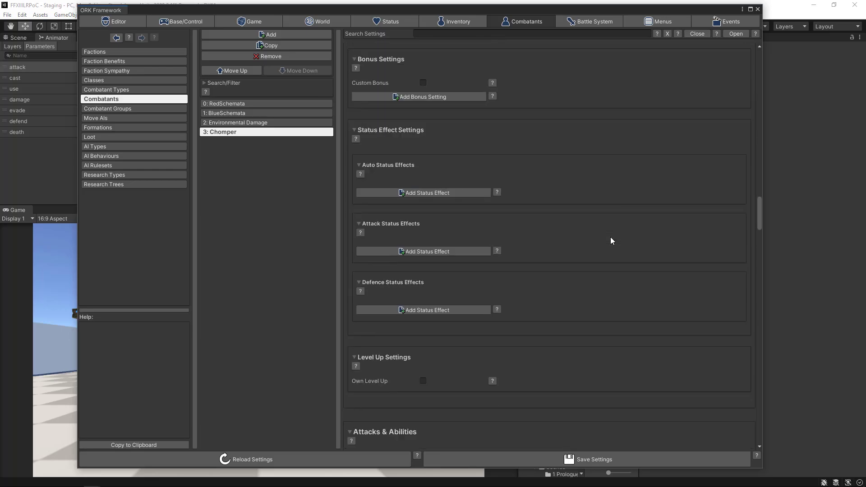
pyautogui.scroll(-3, 611, 240)
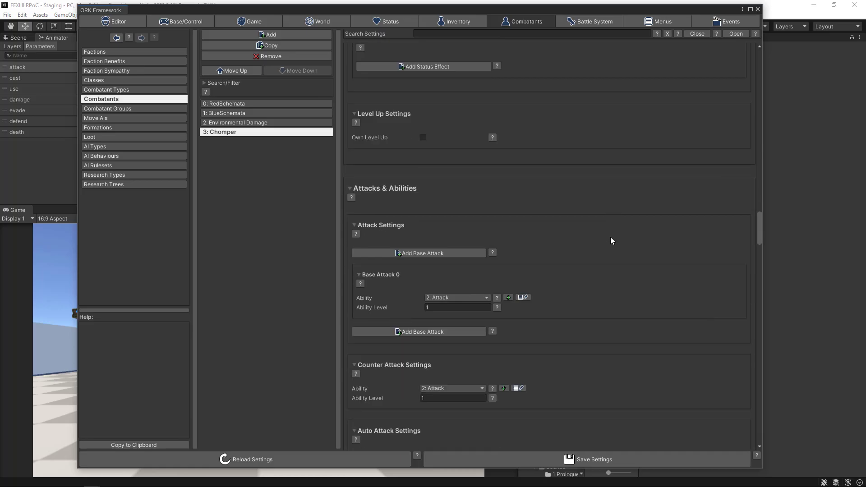
pyautogui.scroll(-11, 611, 240)
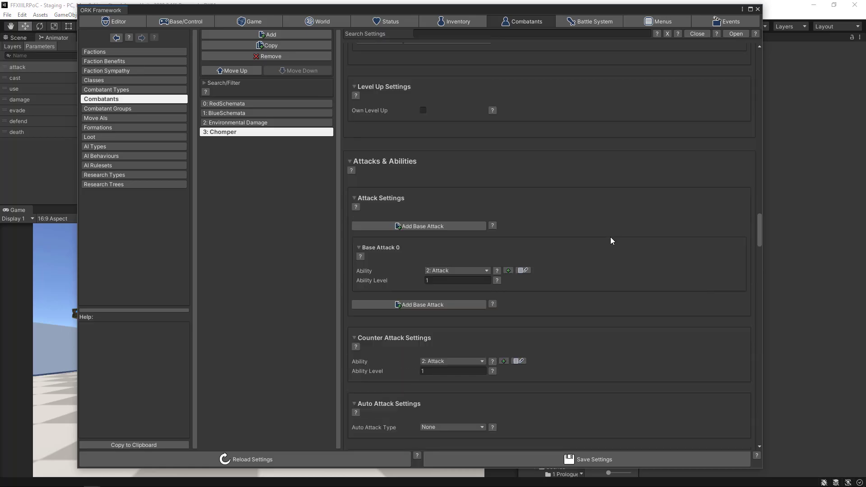
pyautogui.scroll(-8, 610, 237)
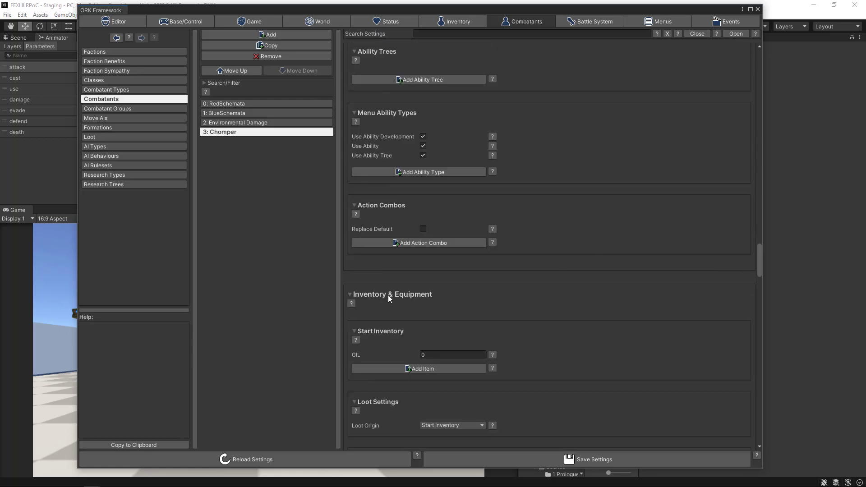
pyautogui.scroll(-2, 564, 296)
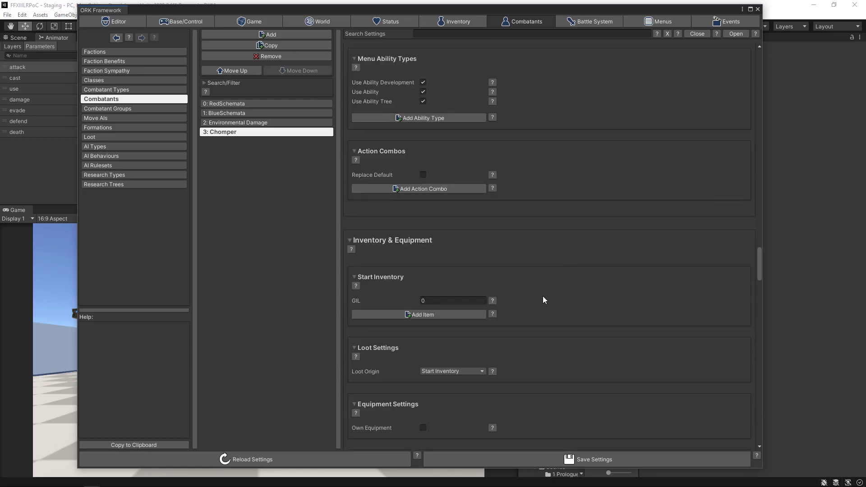
pyautogui.click(433, 300)
pyautogui.write('300')
# - Add a Potion item with a quantity of 2 to Chomper's start inventory
pyautogui.scroll(-2, 605, 276)
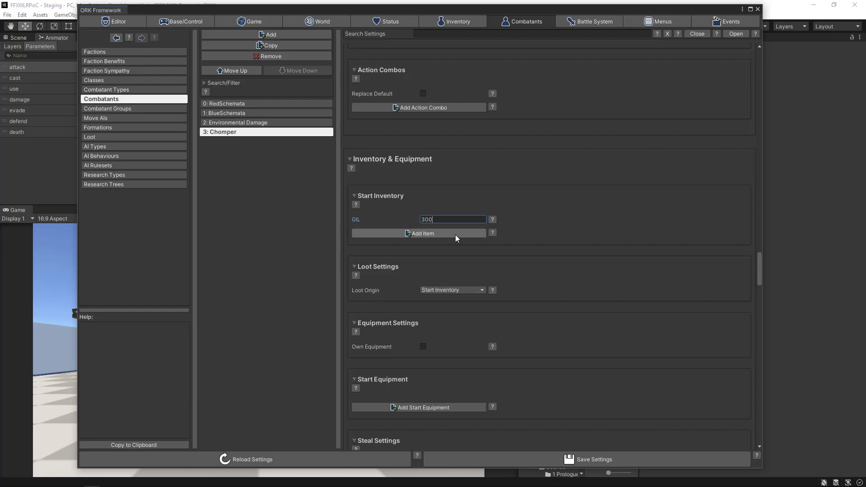
pyautogui.click(440, 233)
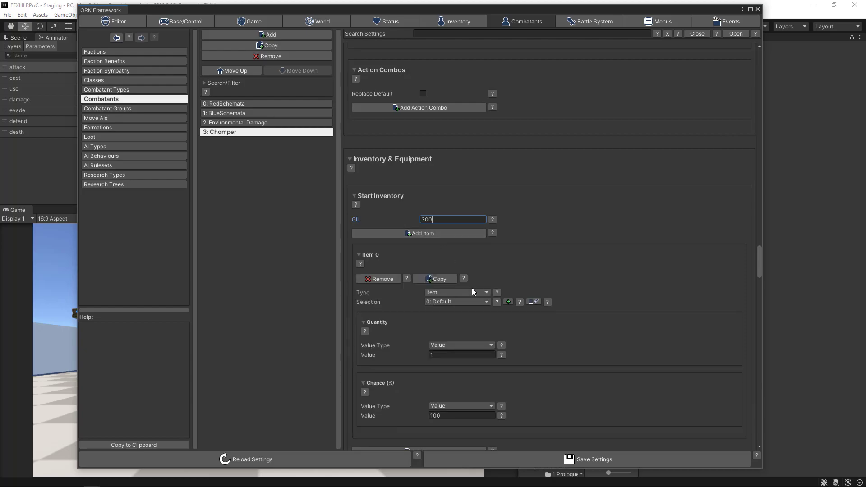
pyautogui.click(458, 302)
pyautogui.click(453, 317)
pyautogui.click(470, 354)
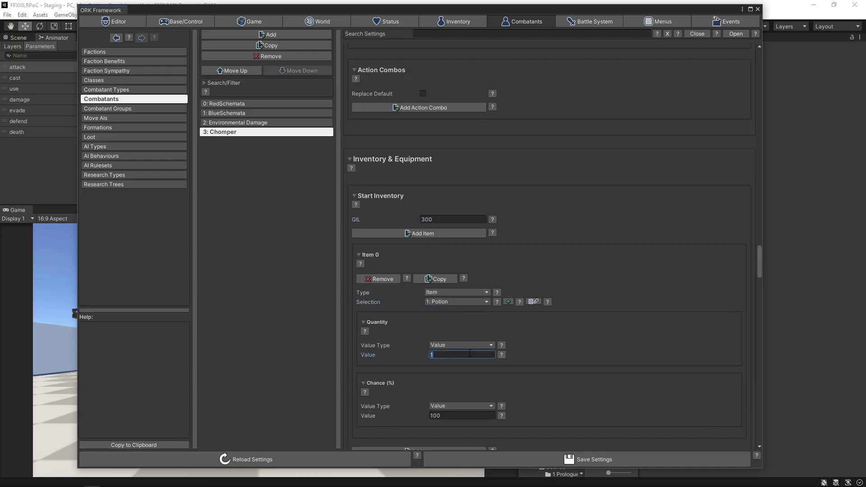
pyautogui.write('2')
# - Save the framework settings and confirm the change to the combatants data
pyautogui.scroll(-3, 465, 326)
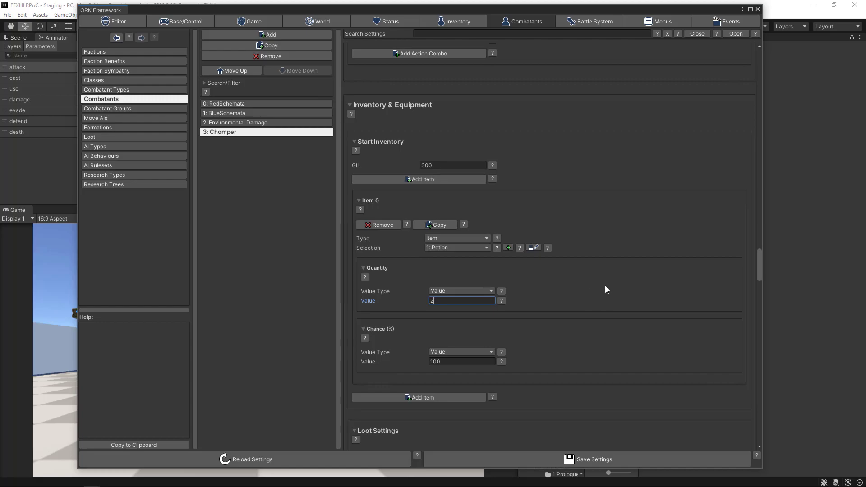
pyautogui.scroll(-3, 605, 287)
pyautogui.scroll(-1, 605, 290)
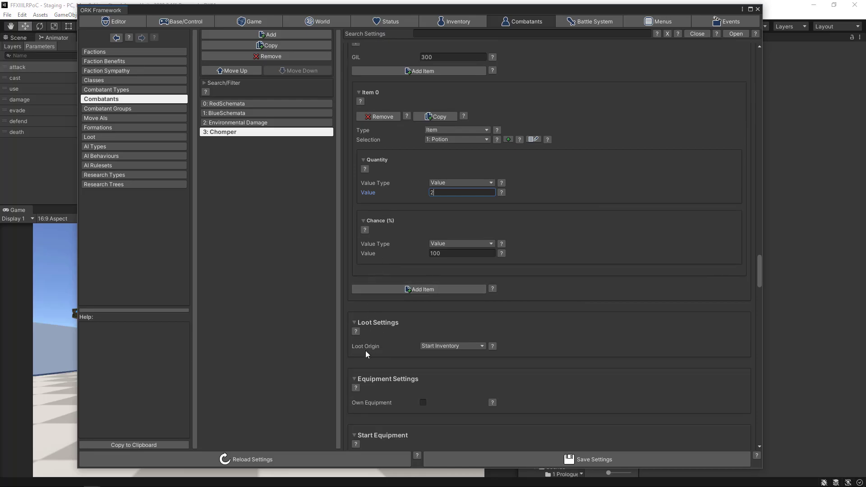
pyautogui.scroll(2, 581, 308)
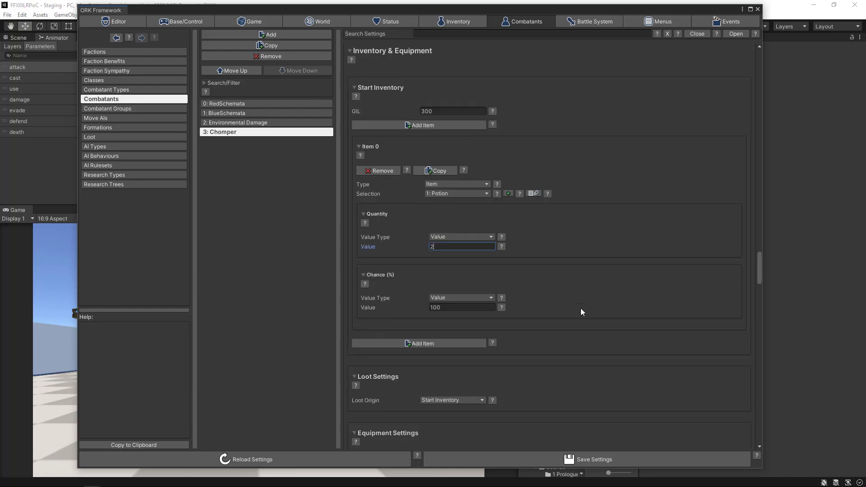
pyautogui.scroll(-3, 616, 278)
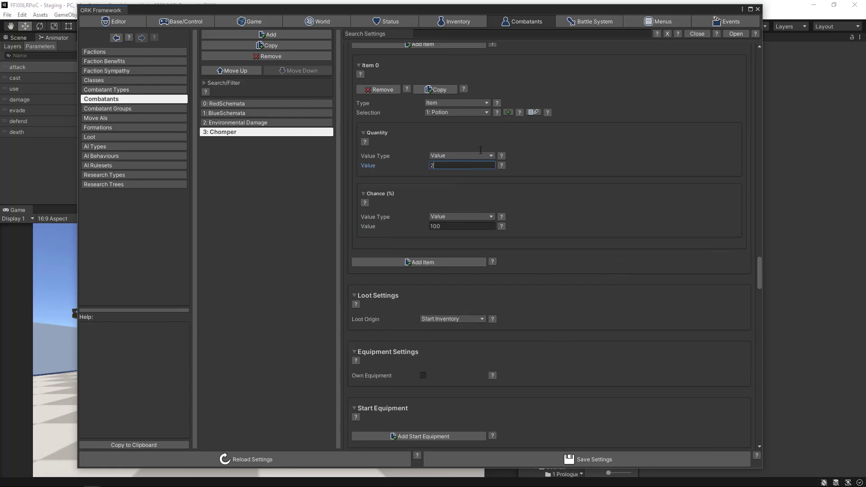
pyautogui.scroll(-2, 564, 289)
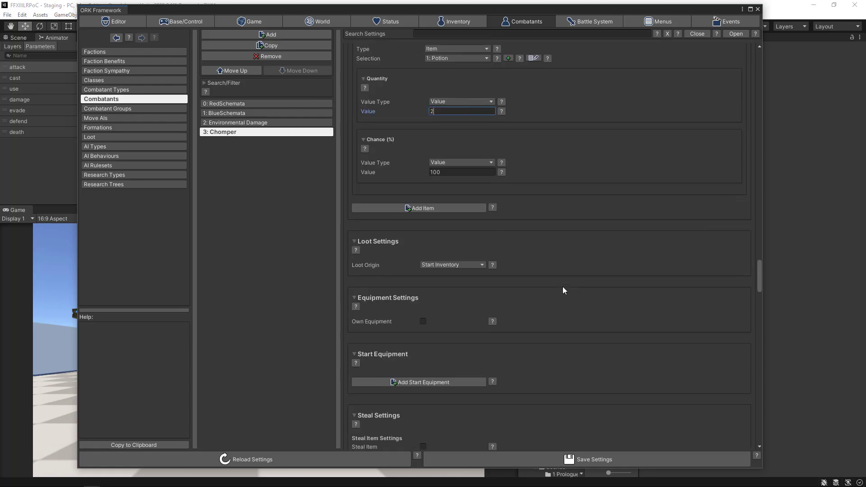
pyautogui.scroll(-1, 563, 290)
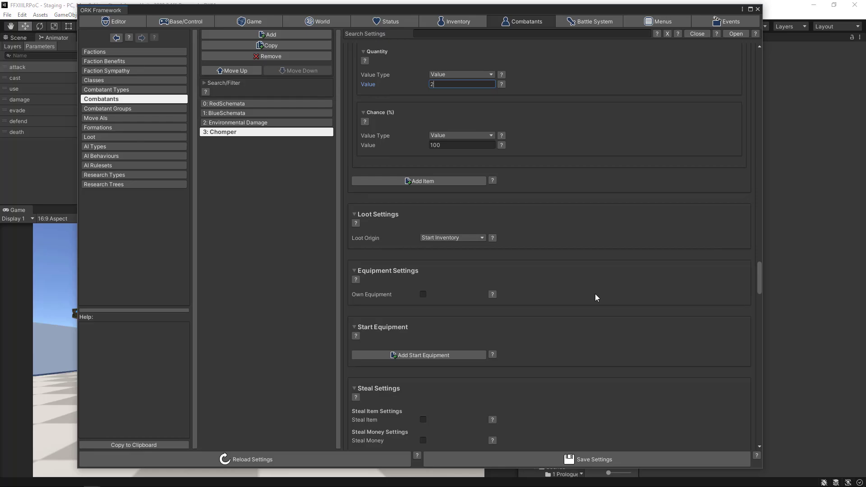
pyautogui.click(559, 461)
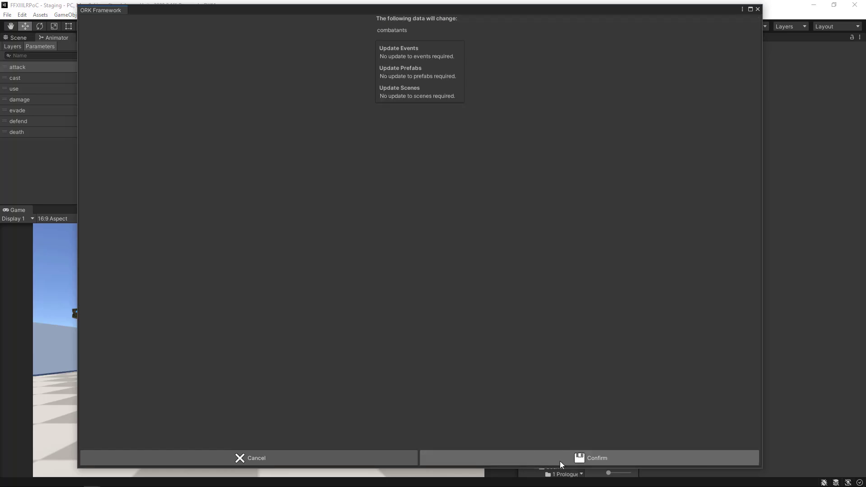
pyautogui.click(561, 462)
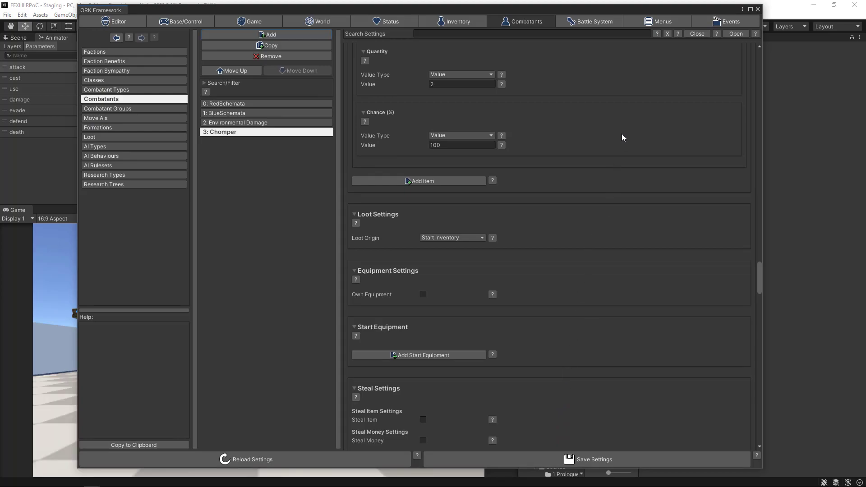
# - In the Battle End settings, restrict Loot Dialogue 0 to the Victory outcome by disabling Escape, Defeat, Leave Arena and Immediate Collection
pyautogui.click(593, 24)
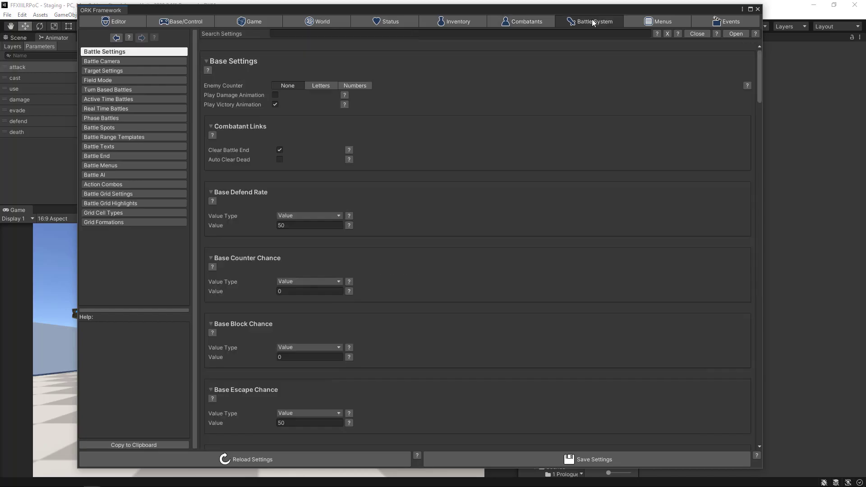
pyautogui.click(122, 155)
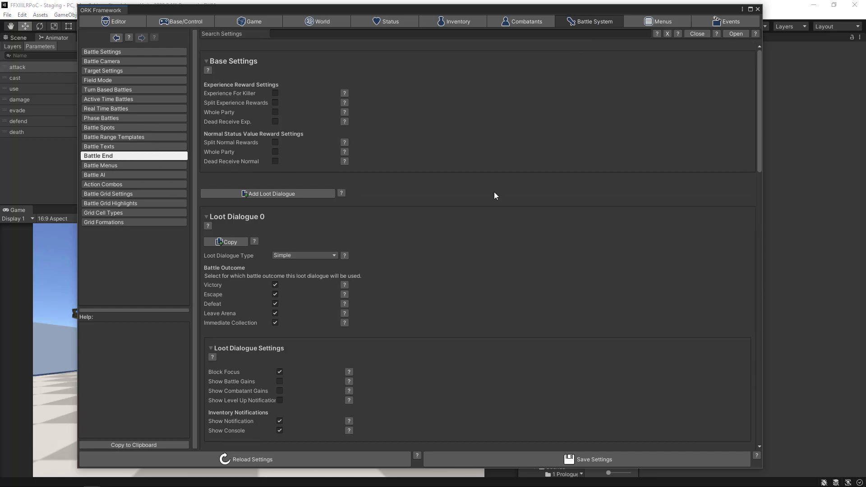
pyautogui.scroll(-1, 494, 196)
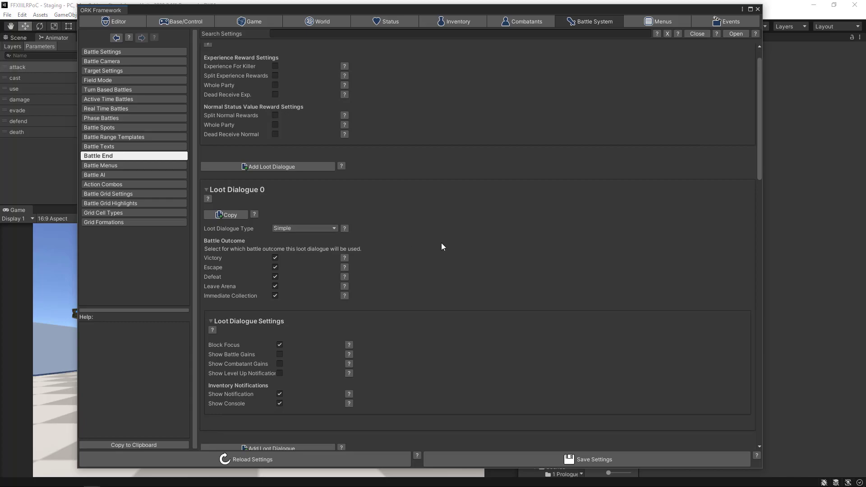
pyautogui.scroll(-2, 441, 246)
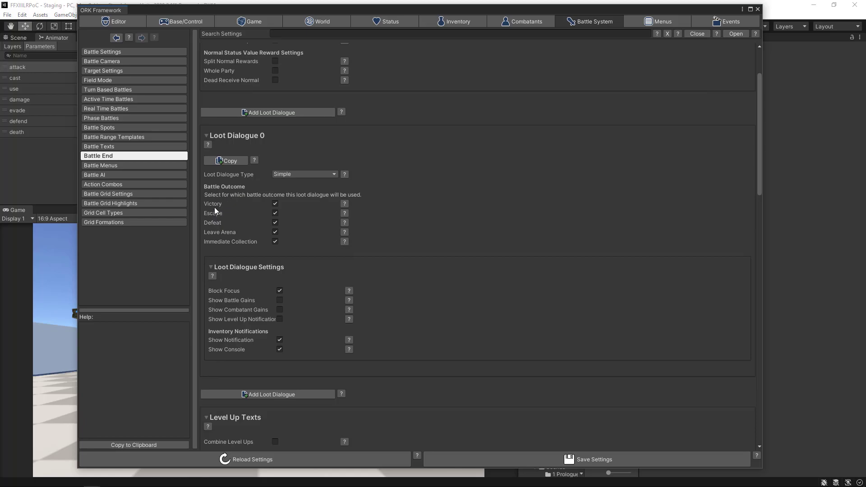
pyautogui.click(275, 223)
pyautogui.click(275, 243)
# - Enable Show Battle Gains in the loot dialogue settings of Loot Dialogue 0
pyautogui.scroll(-2, 466, 247)
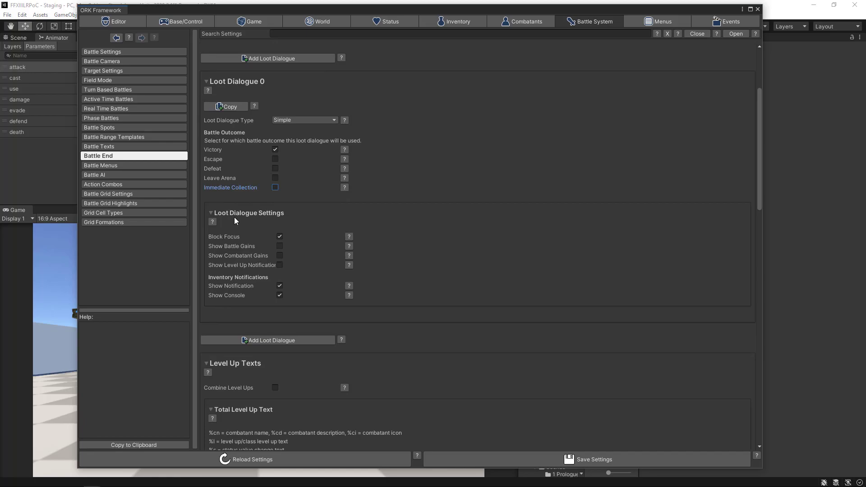
pyautogui.click(279, 246)
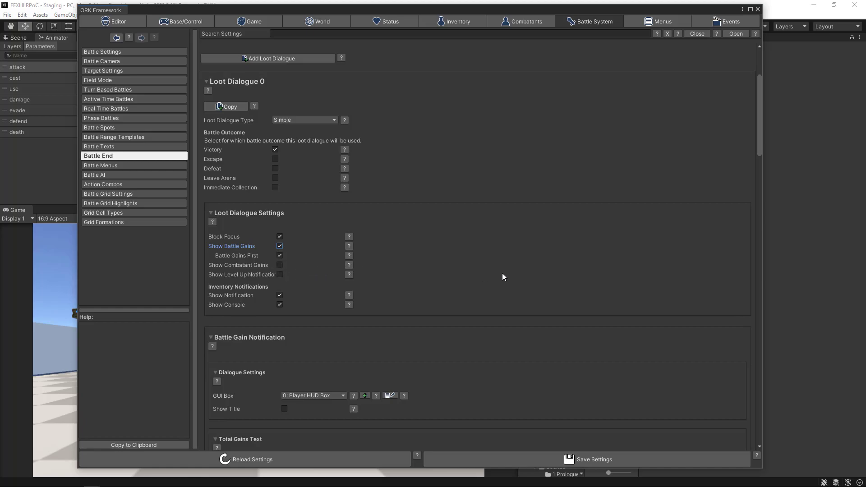
pyautogui.scroll(-4, 504, 276)
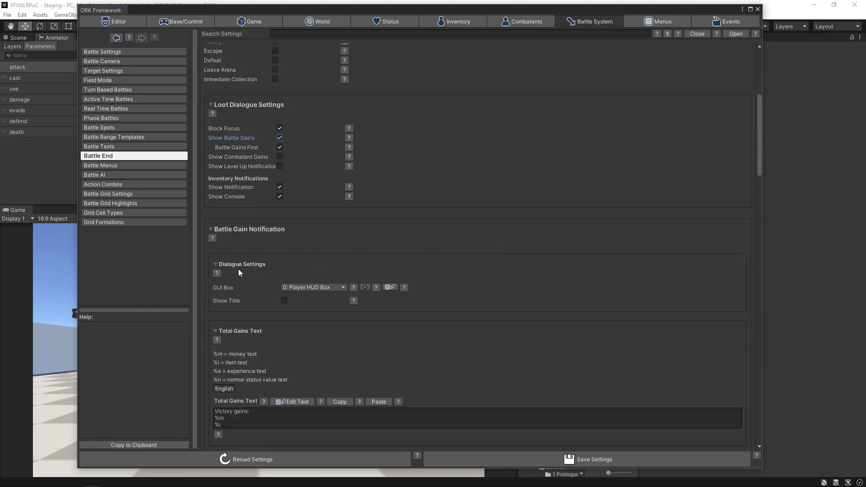
# - Look through the GUI boxes available for the Battle Gain Notification dialogue
pyautogui.click(317, 287)
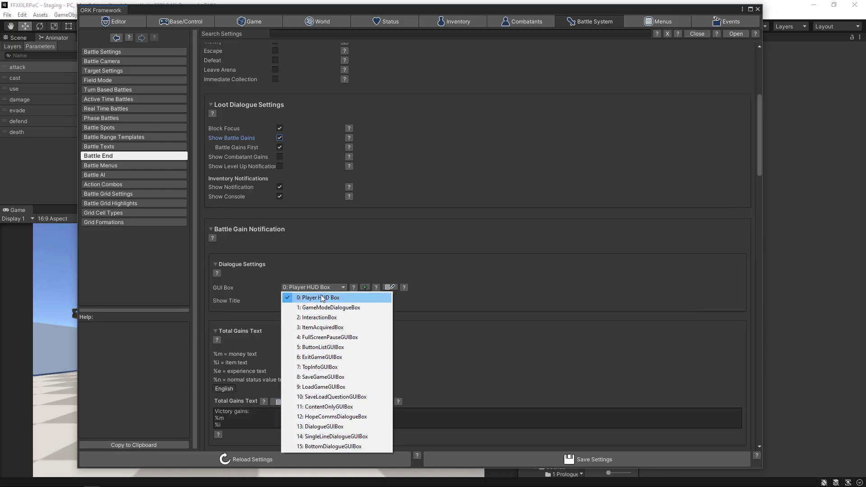
pyautogui.click(341, 264)
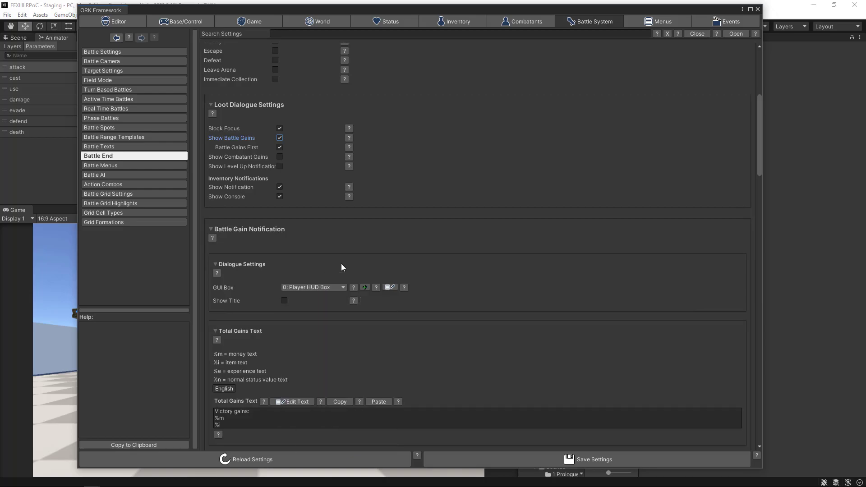
pyautogui.click(341, 263)
pyautogui.click(239, 265)
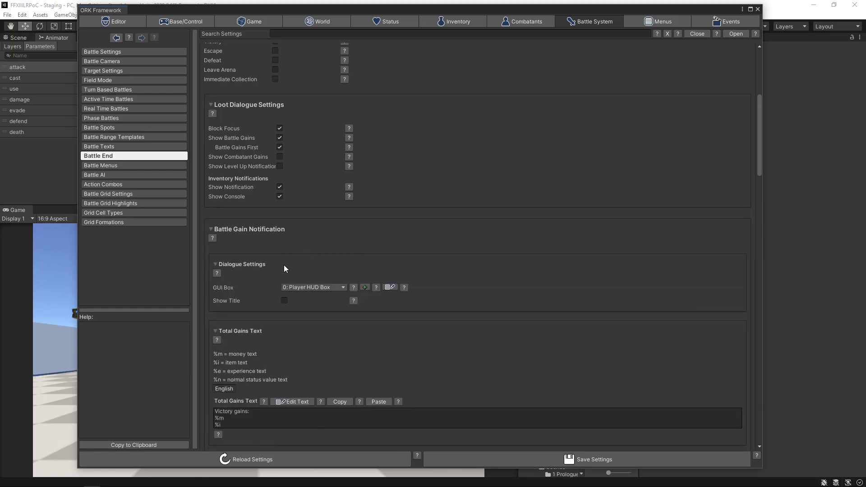
pyautogui.click(325, 288)
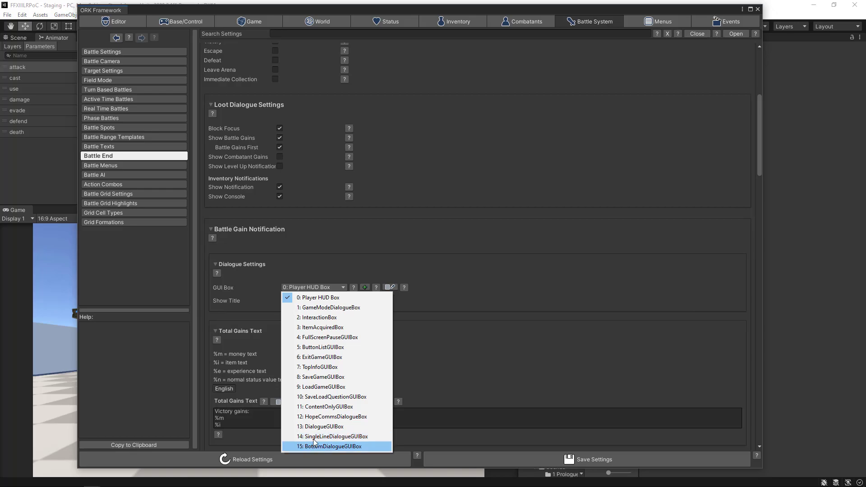
pyautogui.click(301, 259)
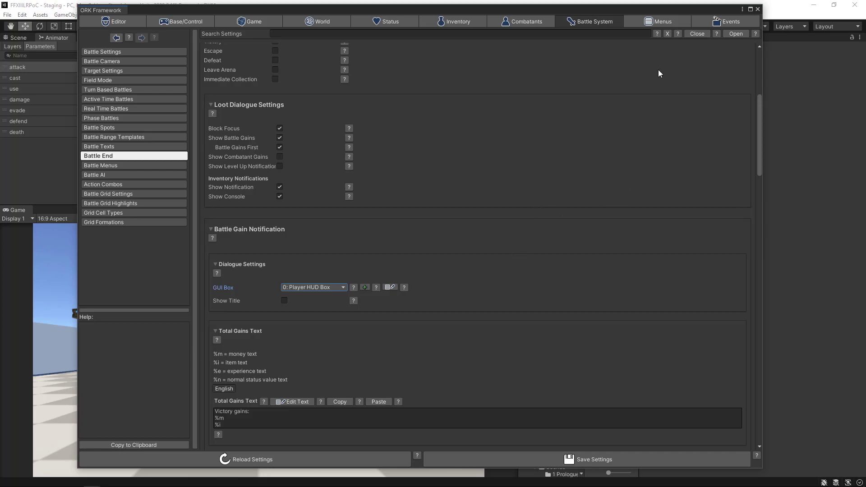
# - Save the framework settings from the Battle End section
pyautogui.click(659, 21)
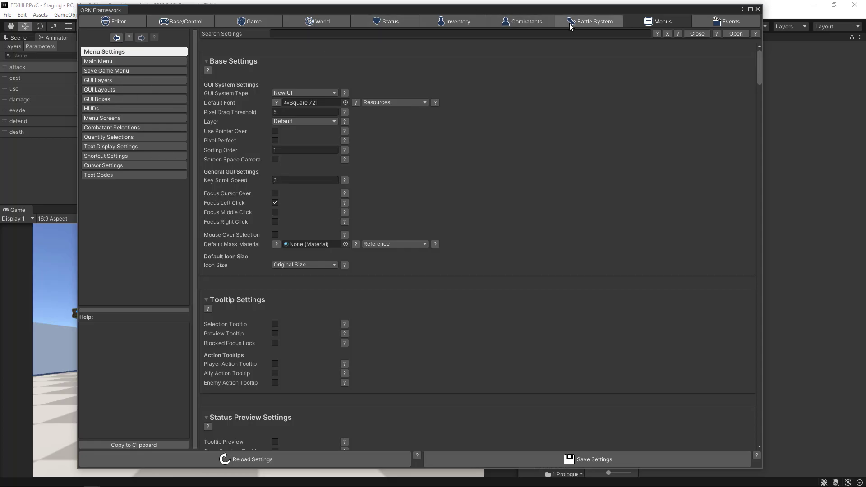
pyautogui.click(591, 21)
pyautogui.scroll(5, 464, 226)
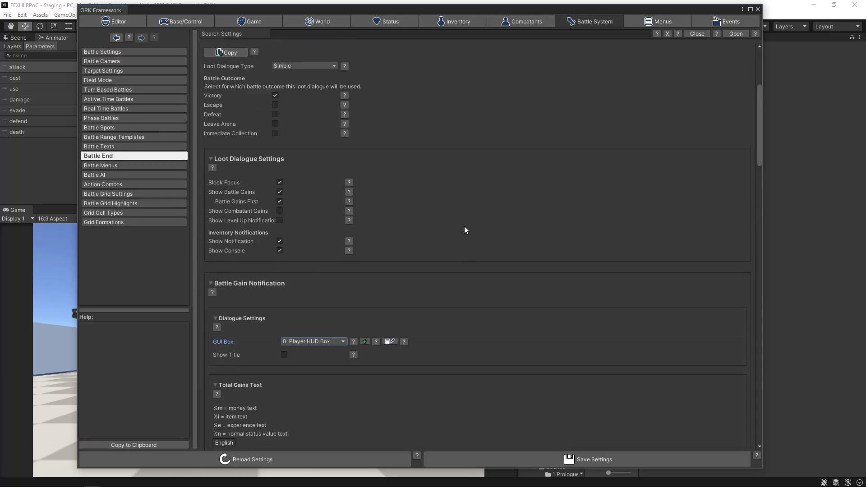
pyautogui.click(549, 462)
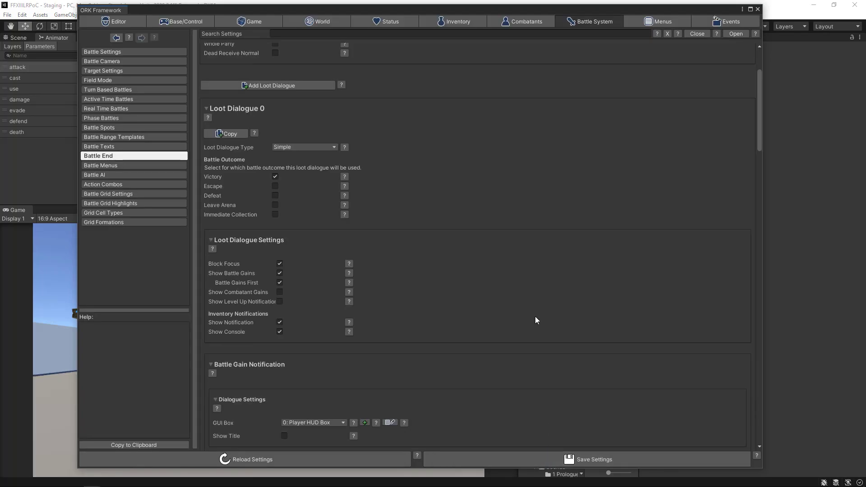
# - Open the GUI box settings from the Battle Gain Notification and preview FullScreenPauseGUIBox in the GUI editor
pyautogui.scroll(-7, 533, 253)
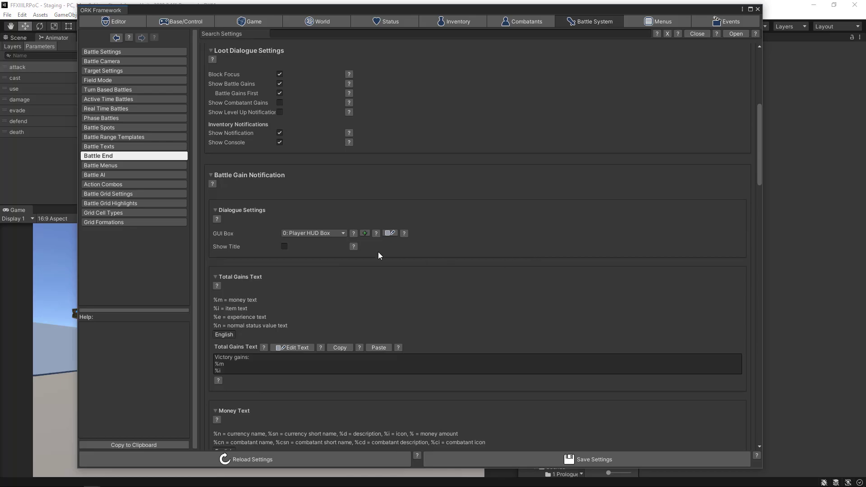
pyautogui.click(389, 234)
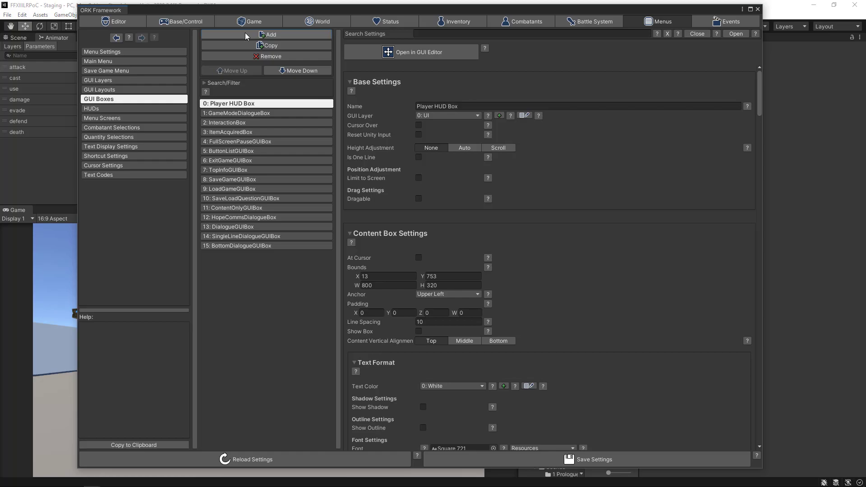
pyautogui.click(227, 142)
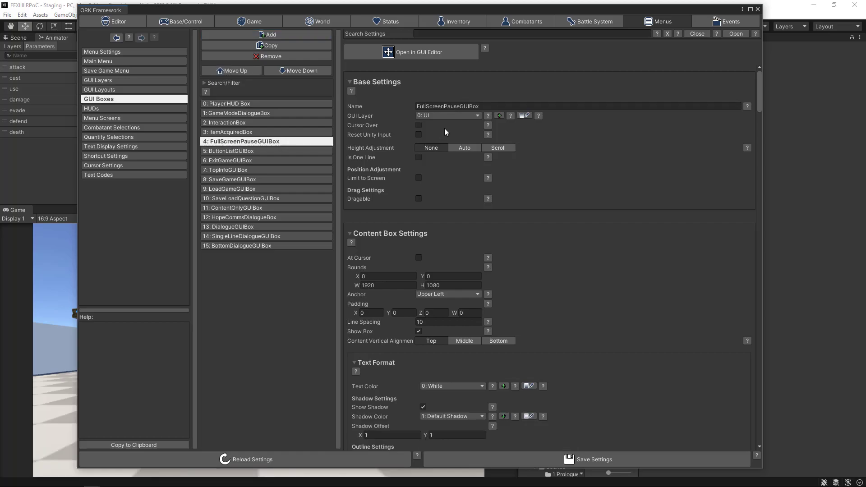
pyautogui.click(419, 52)
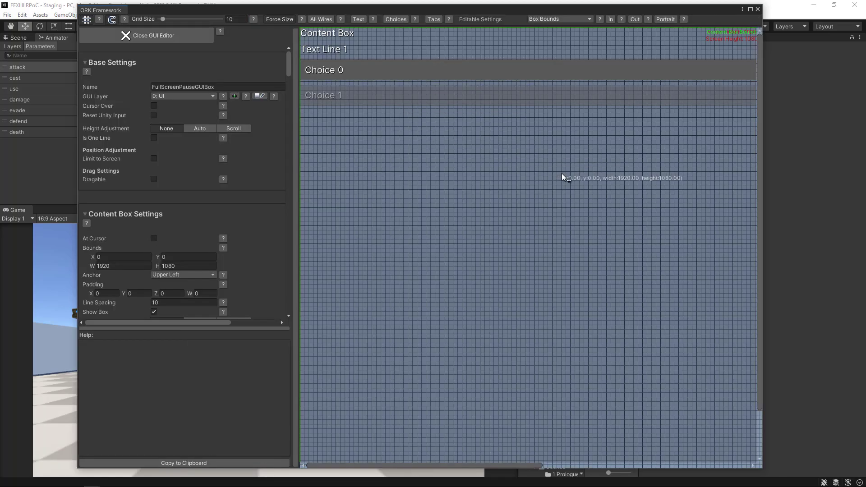
pyautogui.scroll(-3, 563, 176)
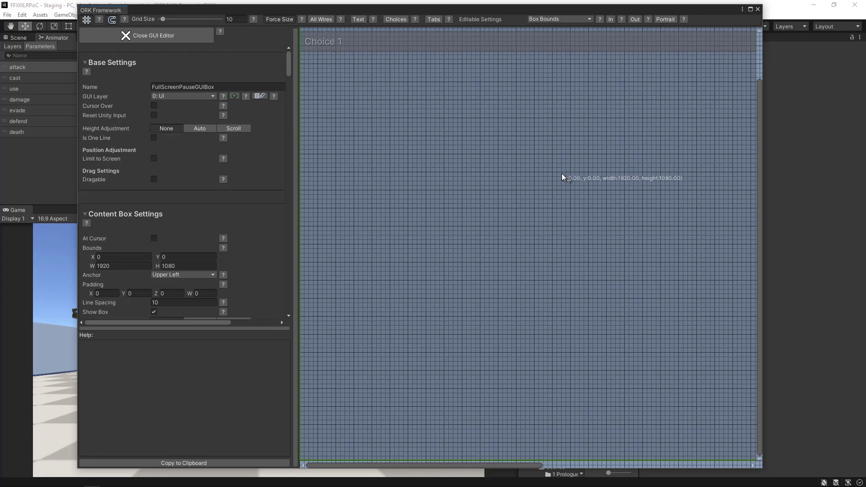
pyautogui.scroll(3, 562, 177)
pyautogui.click(144, 39)
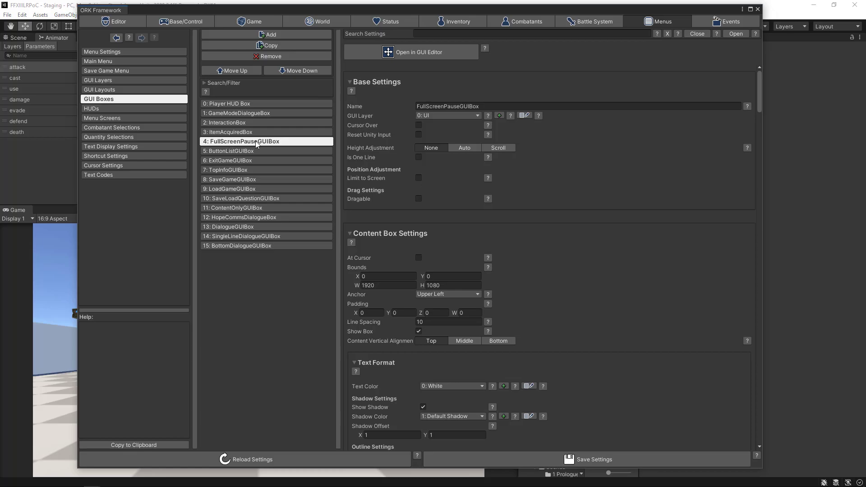
# - Duplicate FullScreenPauseGUIBox and rename the copy BattleGainGUIBox
pyautogui.click(266, 45)
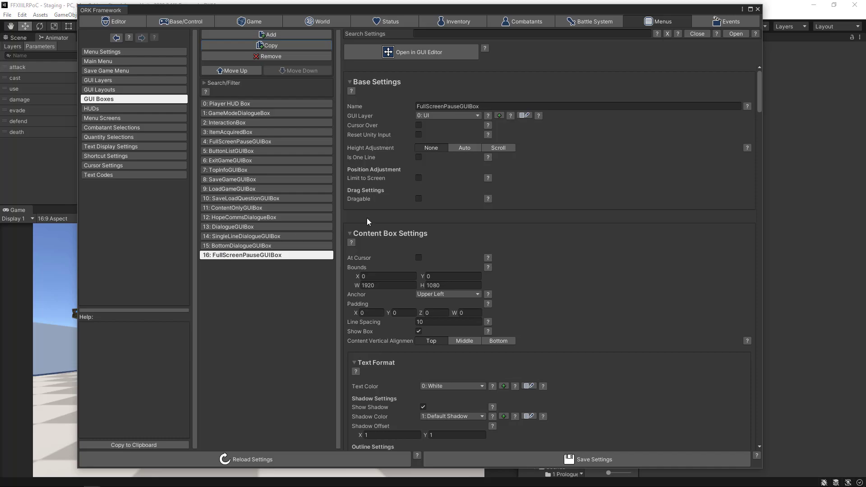
pyautogui.moveTo(460, 105); pyautogui.dragTo(421, 104)
pyautogui.write('Battle')
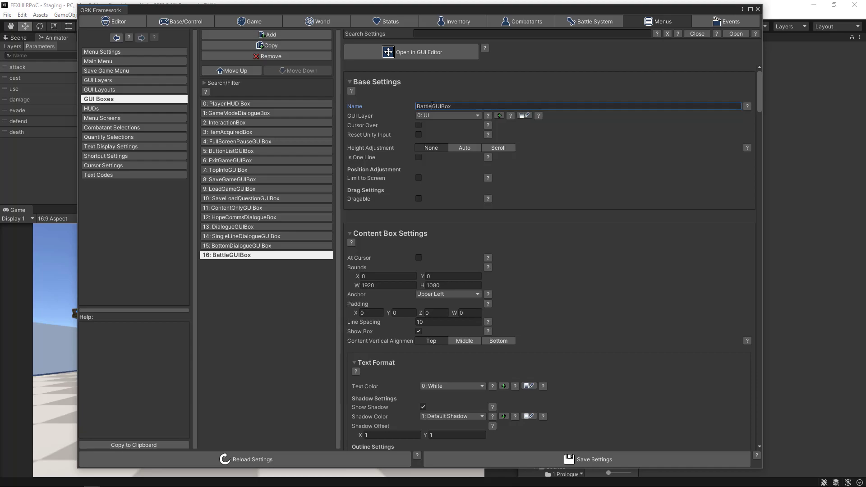
pyautogui.write('gAIN')
pyautogui.press('BackSpace')
pyautogui.press('BackSpace')
pyautogui.press('BackSpace')
pyautogui.press('BackSpace')
pyautogui.write('Gain')
# - Set BattleGainGUIBox's content box anchor to Middle Center and its content vertical alignment to Middle
pyautogui.click(377, 285)
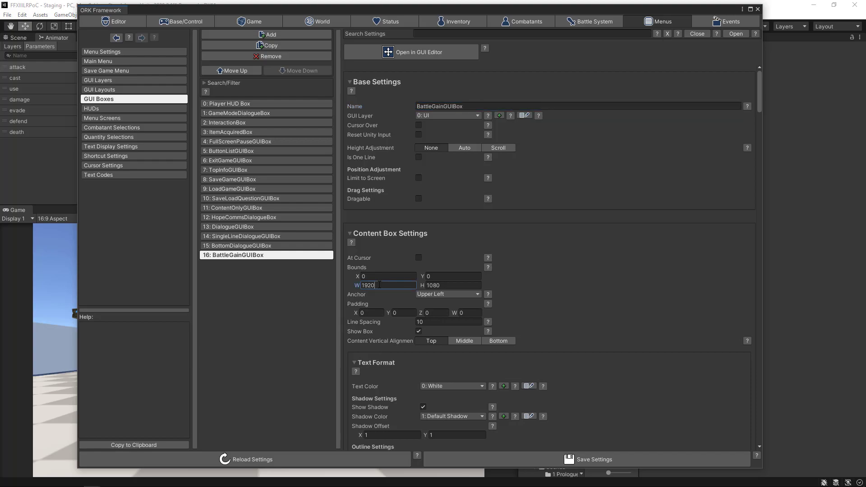
pyautogui.click(463, 286)
pyautogui.scroll(-3, 593, 285)
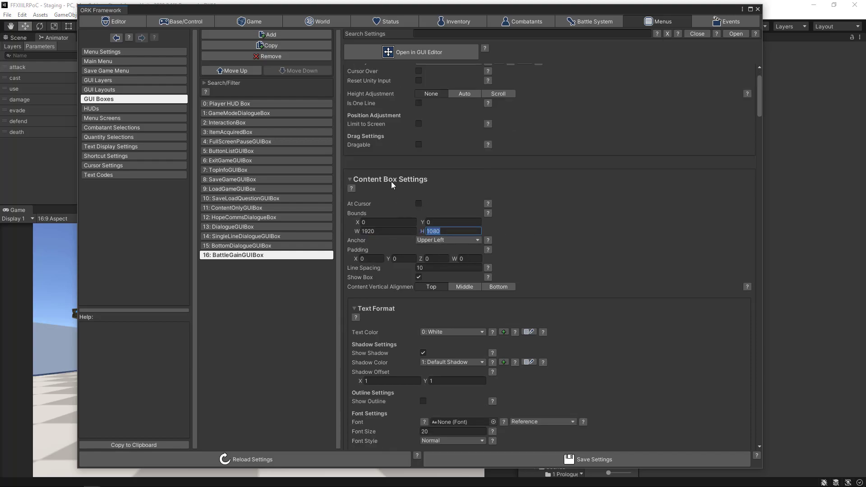
pyautogui.click(446, 241)
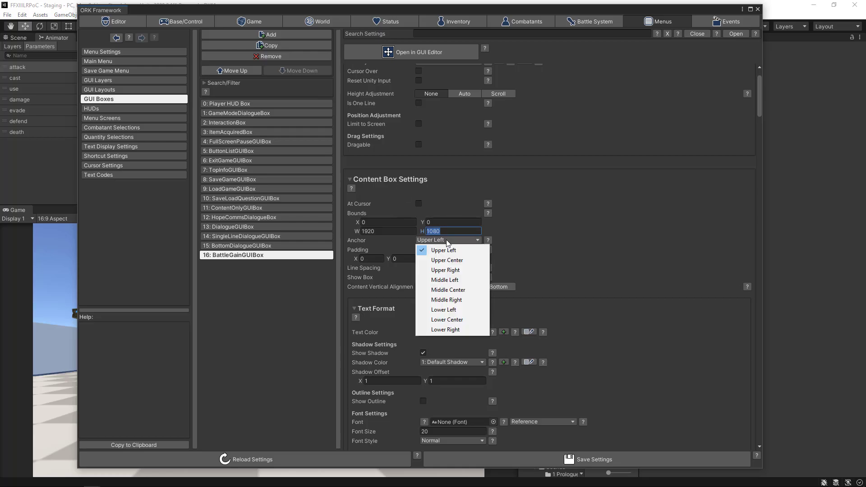
pyautogui.click(437, 290)
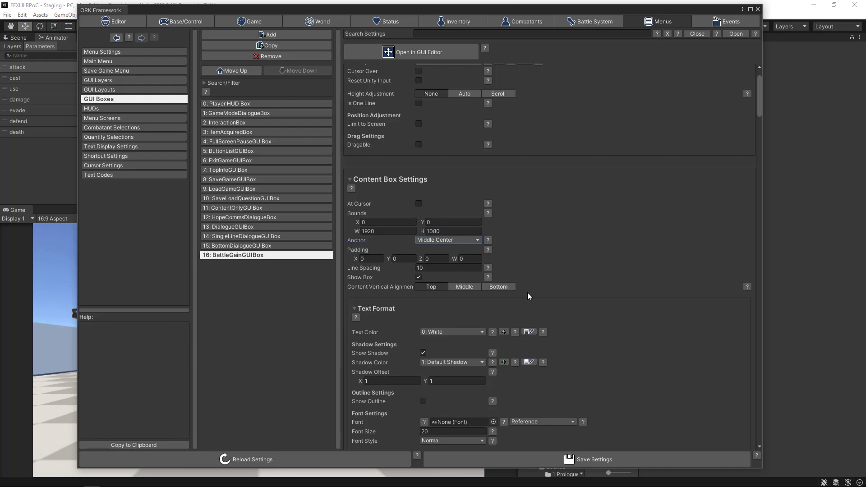
pyautogui.click(464, 287)
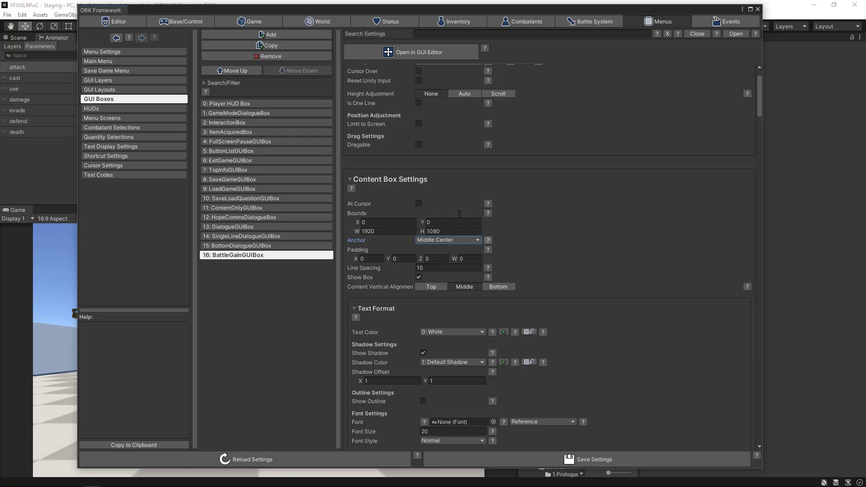
# - Preview BattleGainGUIBox's layout and bounds in the GUI editor, and return to its settings
pyautogui.click(427, 52)
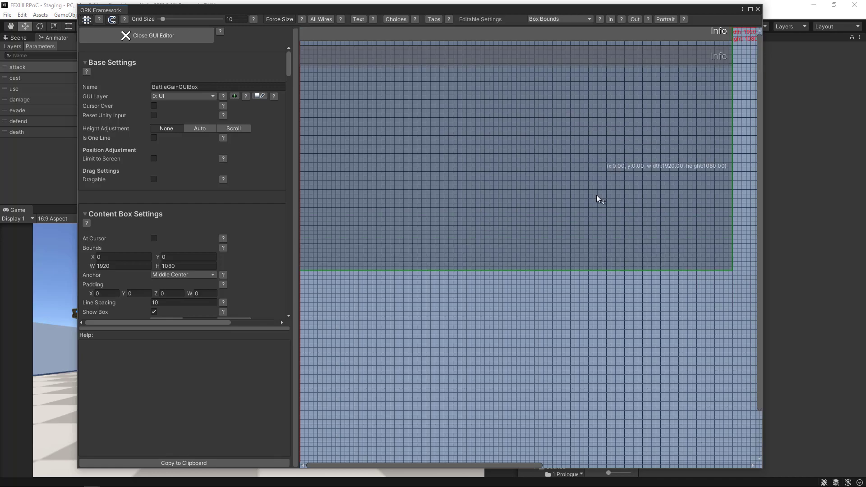
pyautogui.moveTo(536, 465); pyautogui.dragTo(437, 435)
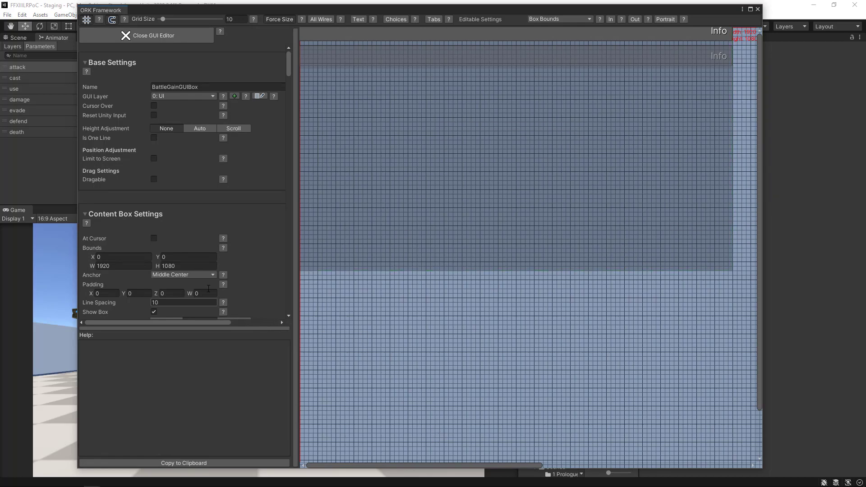
pyautogui.click(131, 257)
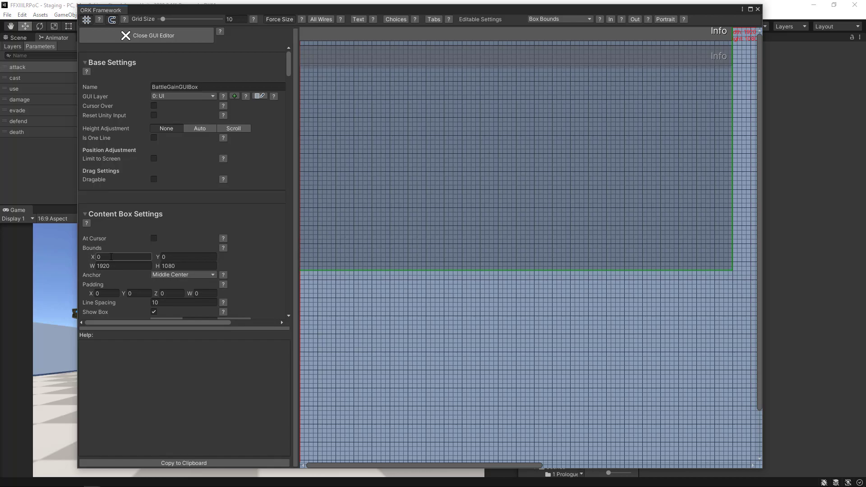
pyautogui.click(152, 36)
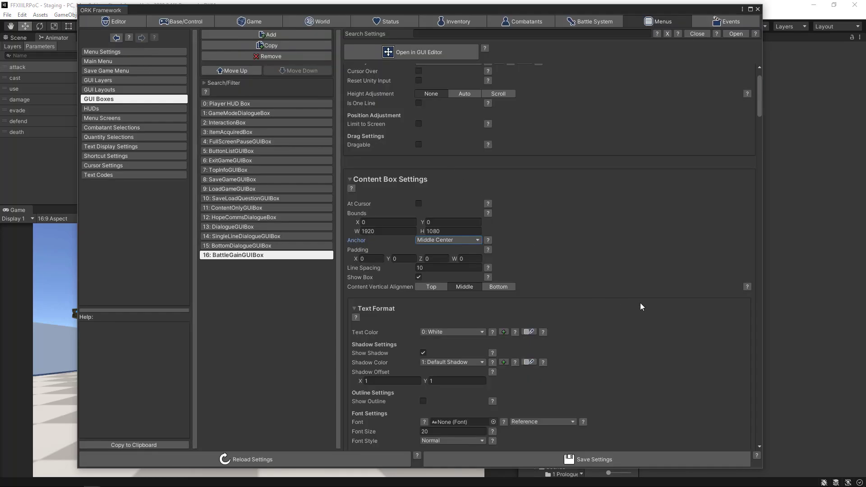
# - Review the Content Box, Name Box and Choice settings of BattleGainGUIBox
pyautogui.scroll(-10, 641, 304)
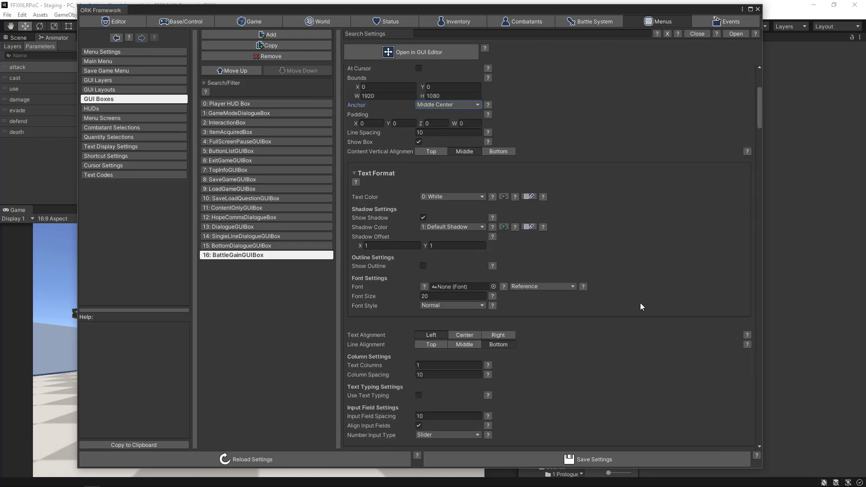
pyautogui.scroll(-4, 640, 302)
pyautogui.scroll(15, 538, 258)
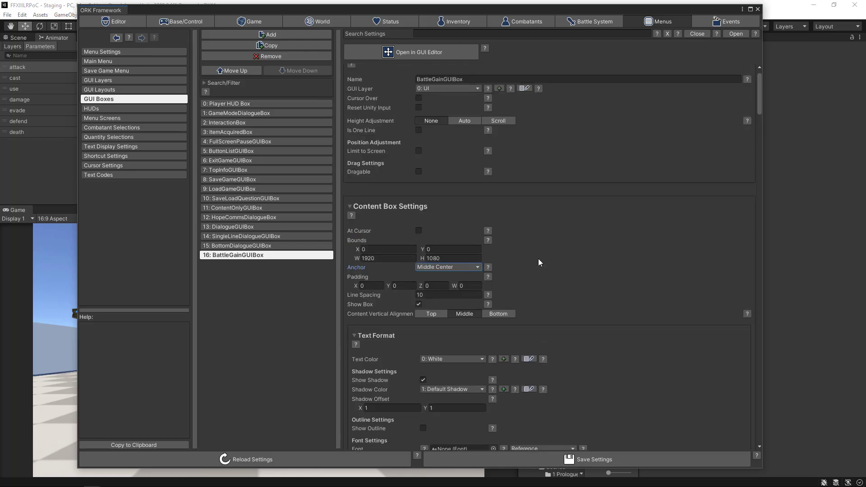
pyautogui.click(351, 207)
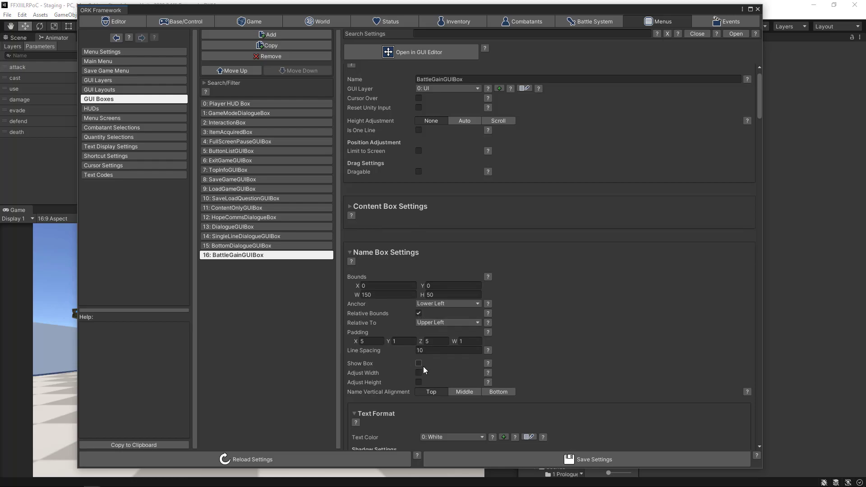
pyautogui.scroll(-7, 675, 346)
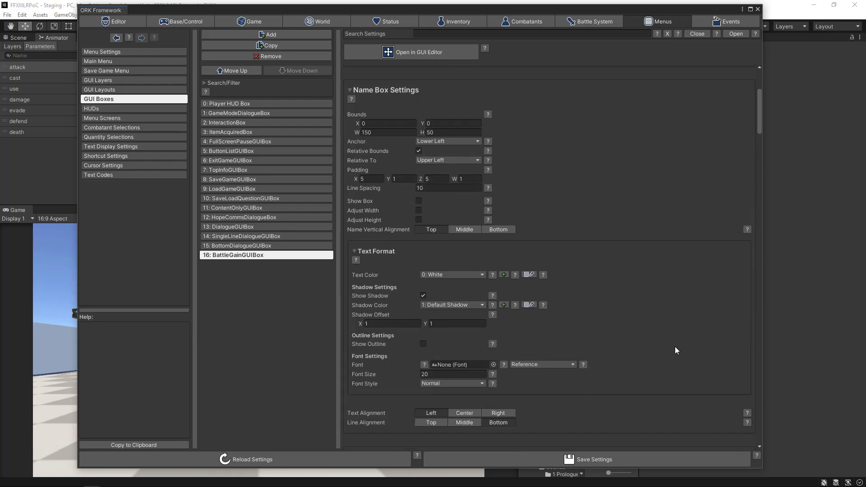
pyautogui.scroll(-3, 675, 347)
pyautogui.scroll(5, 675, 347)
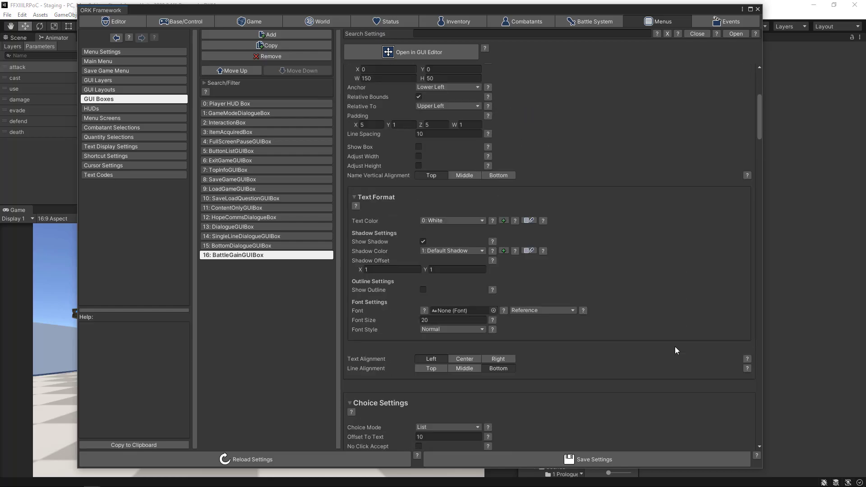
pyautogui.scroll(4, 675, 351)
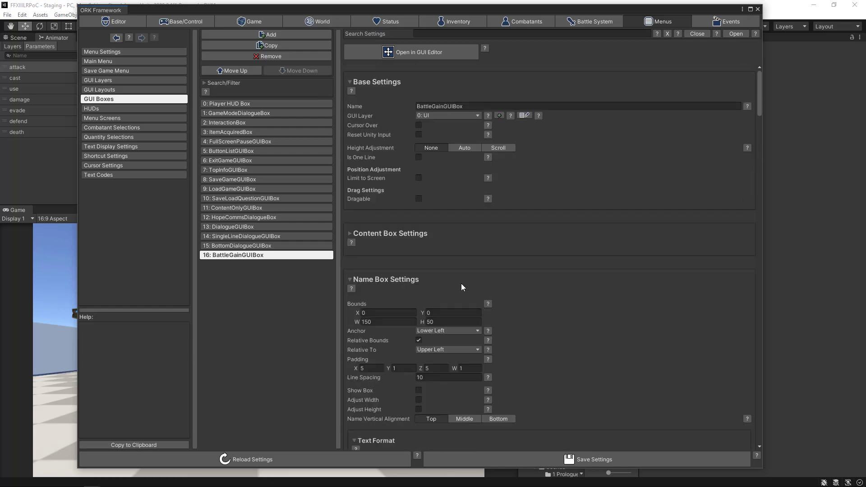
# - In BattleGainGUIBox's content box text format, set the font size to 32 and the font to Square 721
pyautogui.click(350, 234)
pyautogui.scroll(-3, 555, 235)
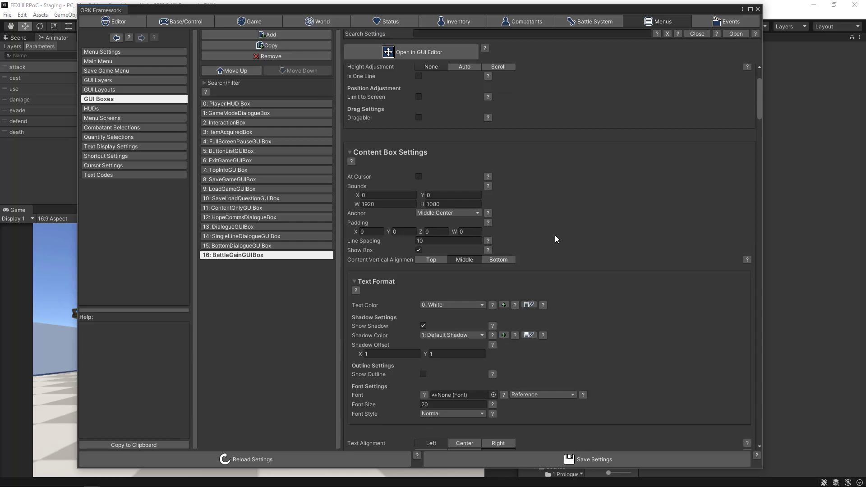
pyautogui.scroll(-2, 555, 238)
pyautogui.scroll(-2, 555, 234)
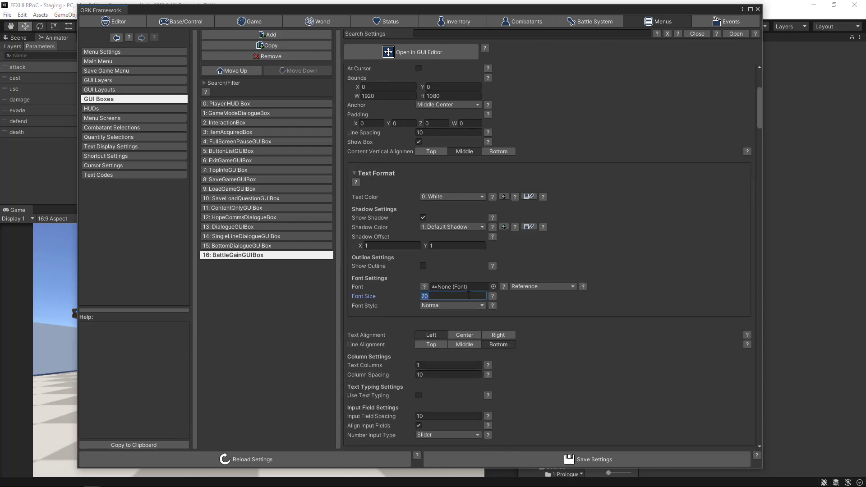
pyautogui.write('32')
pyautogui.click(494, 287)
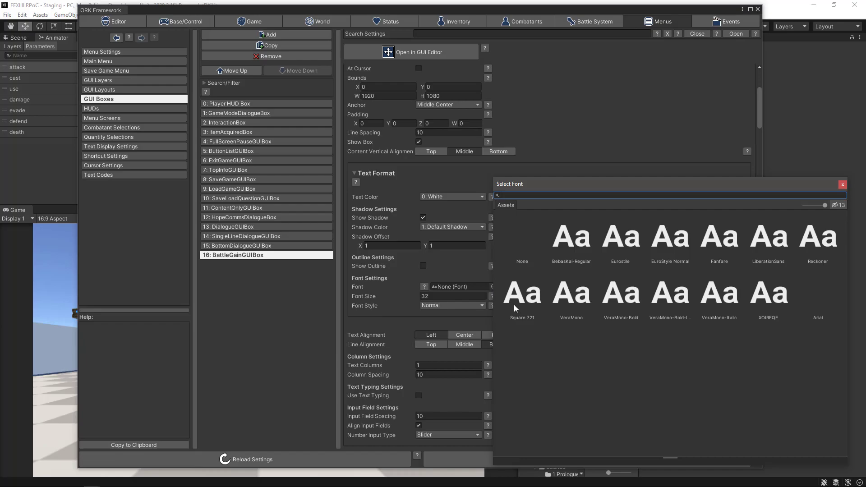
pyautogui.click(514, 306)
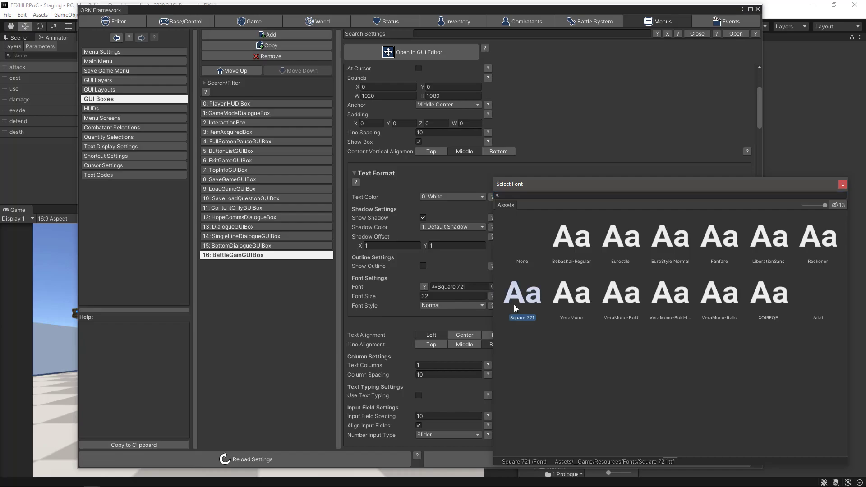
# - Load BattleGainGUIBox's content box font from Resources instead of by reference, and save the GUI box settings
pyautogui.click(843, 185)
pyautogui.click(535, 287)
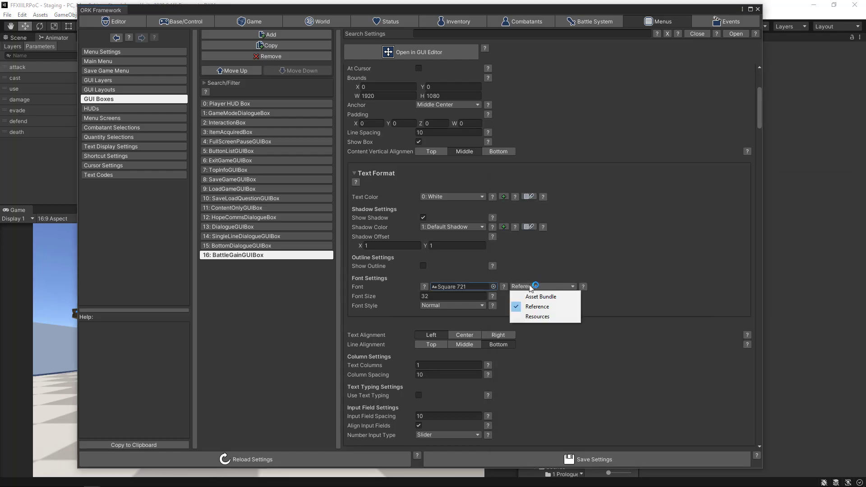
pyautogui.click(527, 318)
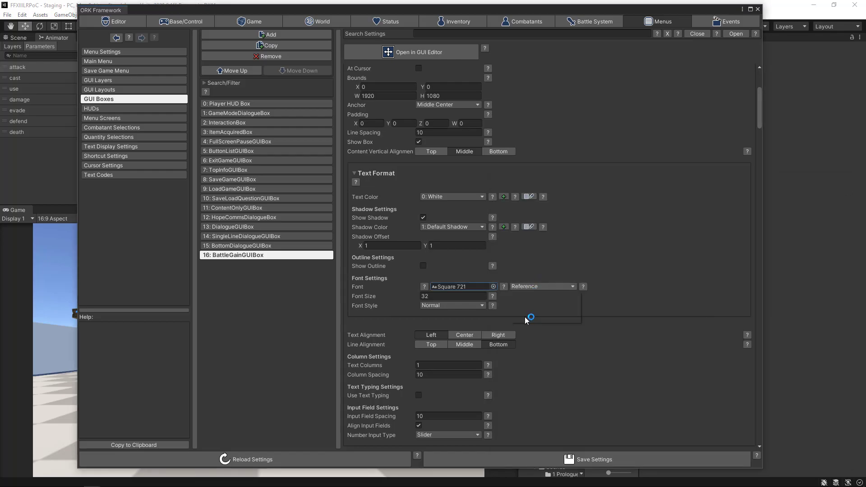
pyautogui.click(593, 460)
pyautogui.click(592, 459)
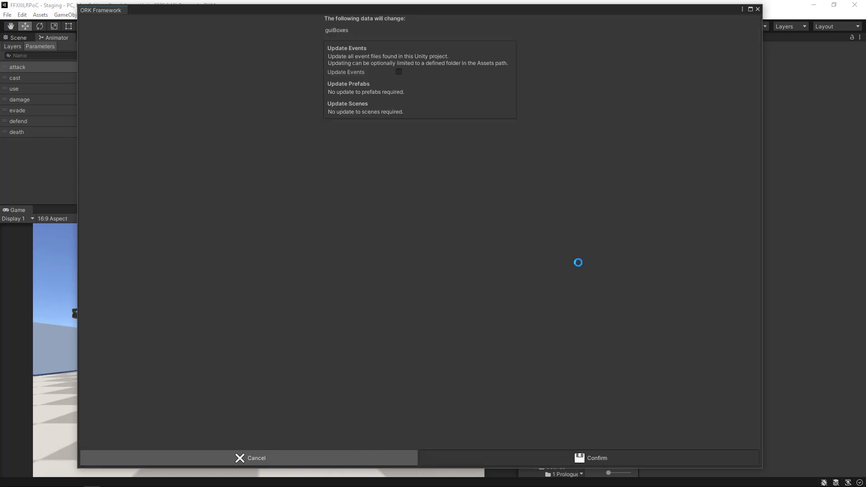
# - Assign BattleGainGUIBox as the GUI box of the Battle Gain Notification in the Battle End settings and save the change
pyautogui.click(585, 21)
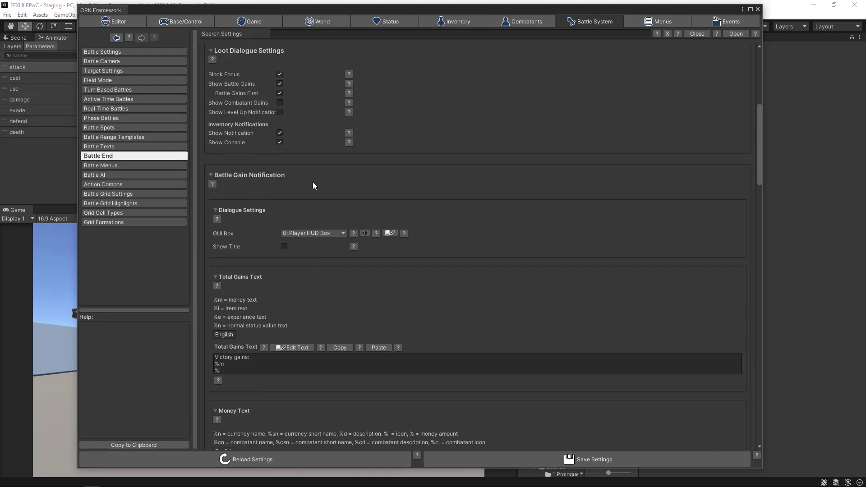
pyautogui.click(329, 232)
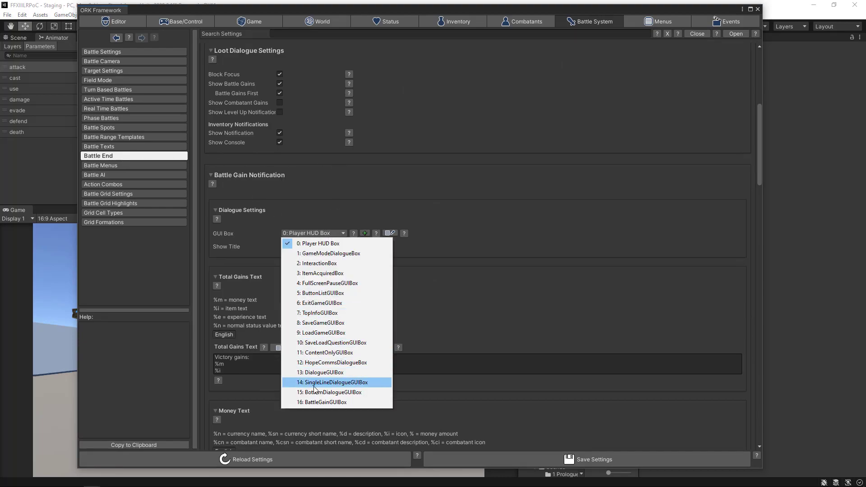
pyautogui.click(314, 403)
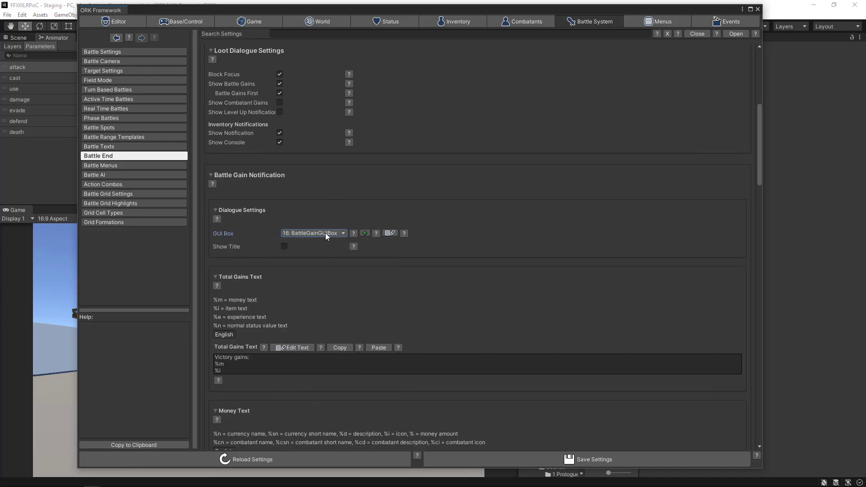
pyautogui.click(506, 457)
pyautogui.click(500, 459)
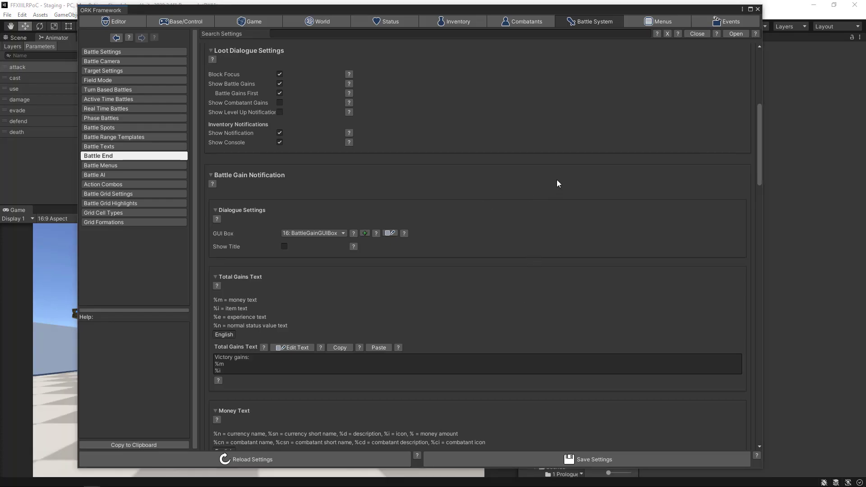
# - Open the BattleEndEvent battle end event, enable Show Gains on its Collect Battle Gains node, and save the event
pyautogui.click(724, 22)
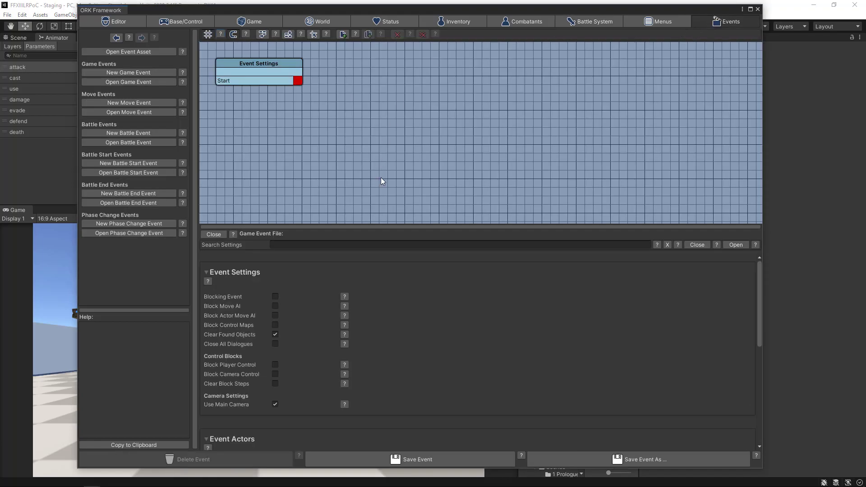
pyautogui.click(139, 201)
pyautogui.click(143, 104)
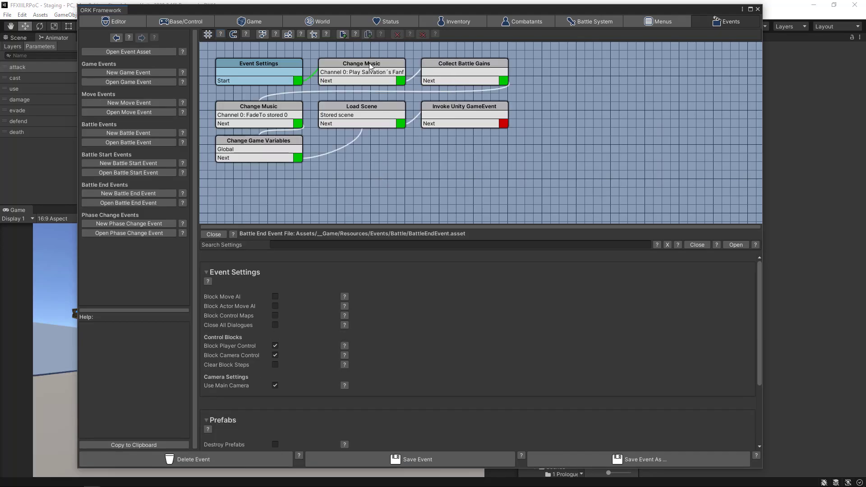
pyautogui.click(459, 64)
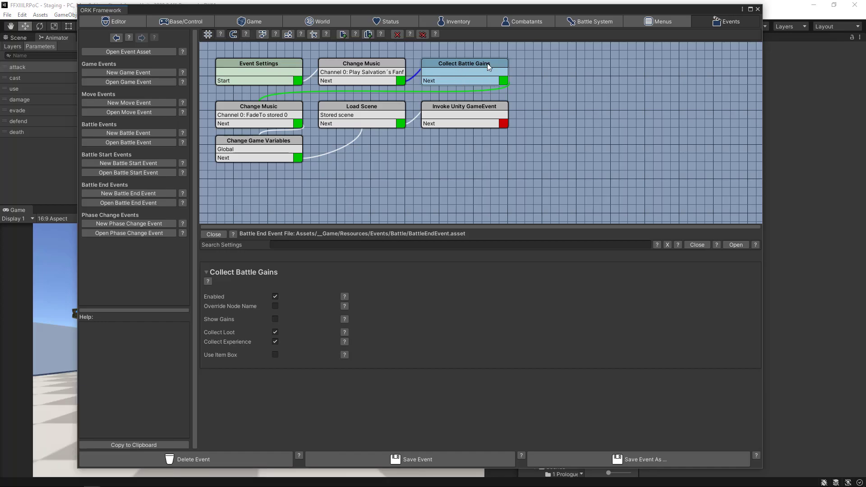
pyautogui.click(275, 319)
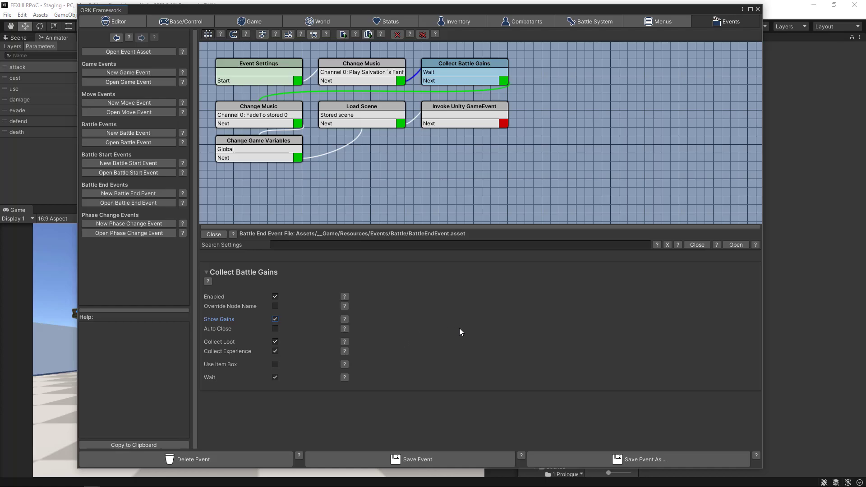
pyautogui.click(420, 458)
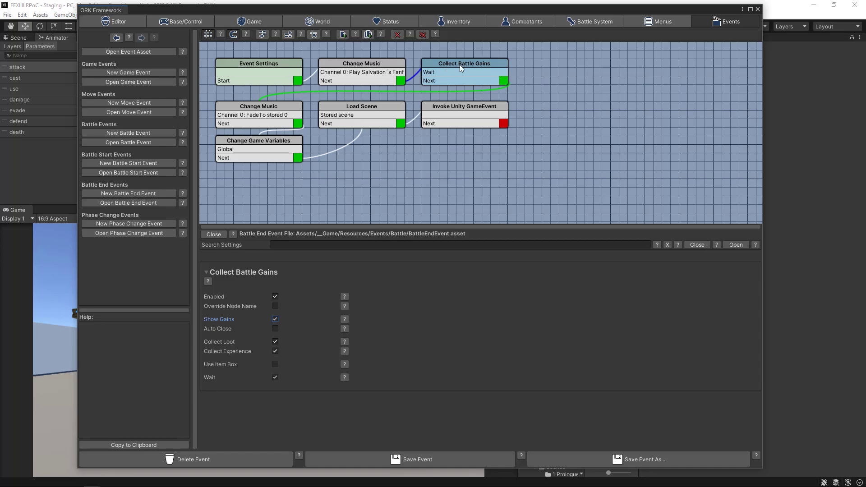
# - Make room before the Collect Battle Gains node and place a new 1-second Wait node beside the Play Change Music node
pyautogui.moveTo(463, 65); pyautogui.dragTo(583, 65)
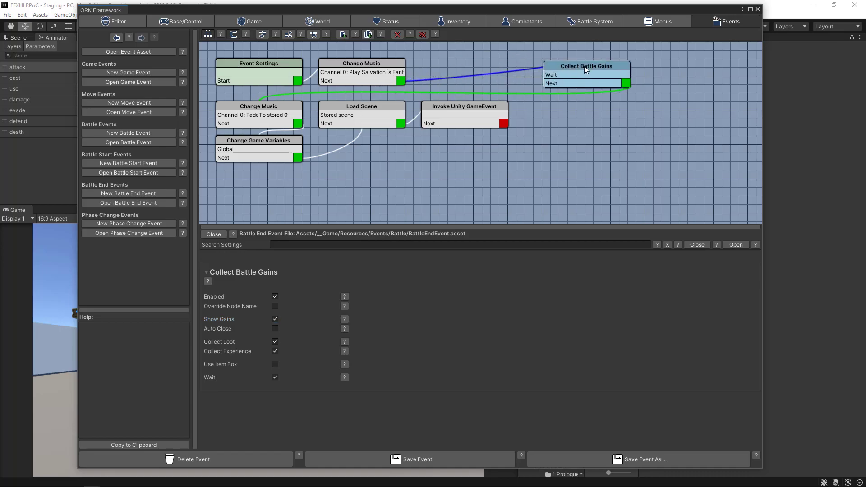
pyautogui.rightClick(434, 62)
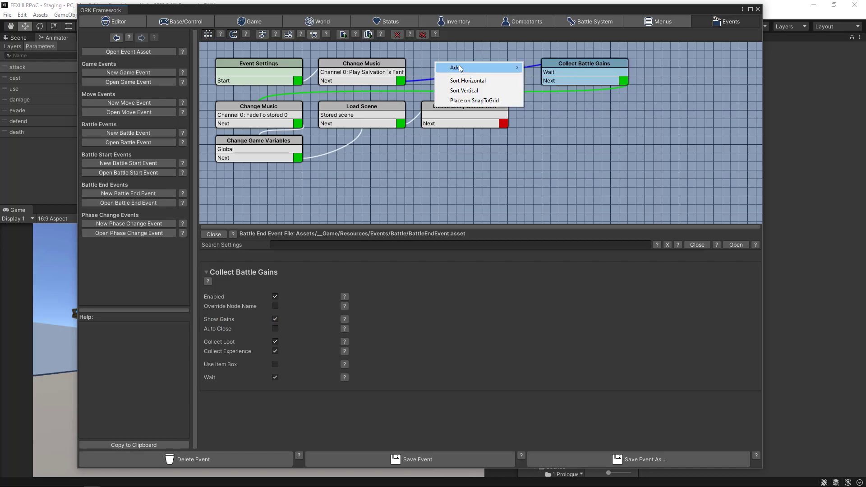
pyautogui.moveTo(465, 68)
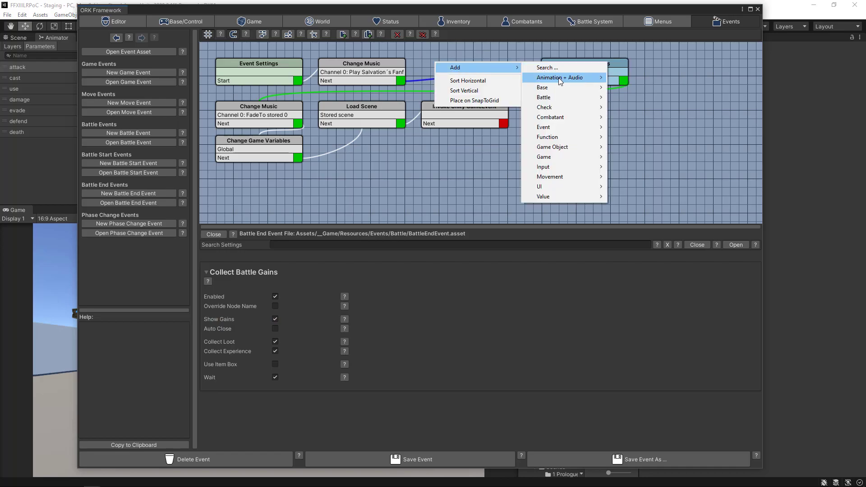
pyautogui.moveTo(569, 87)
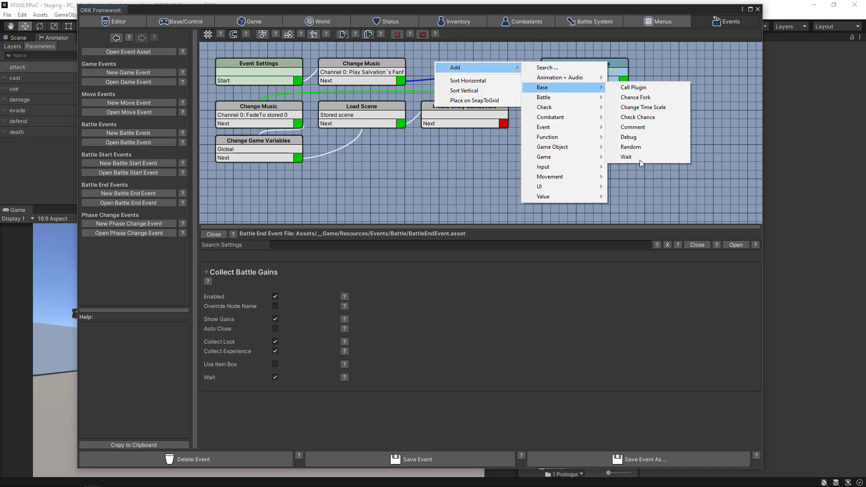
pyautogui.click(626, 157)
pyautogui.moveTo(470, 61); pyautogui.dragTo(460, 59)
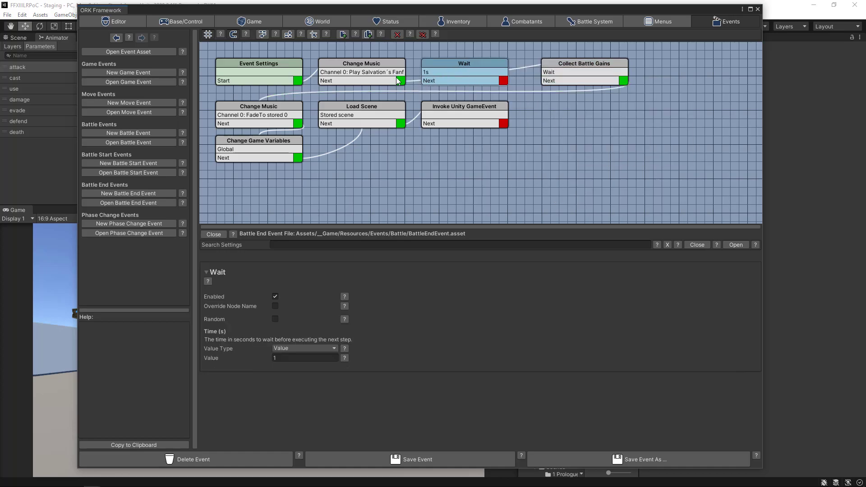
# - Link the first Change Music node to the Wait node and Wait to Collect Battle Gains, and save the event
pyautogui.moveTo(400, 79); pyautogui.dragTo(425, 72)
pyautogui.moveTo(503, 79); pyautogui.dragTo(556, 70)
pyautogui.moveTo(473, 61); pyautogui.dragTo(480, 61)
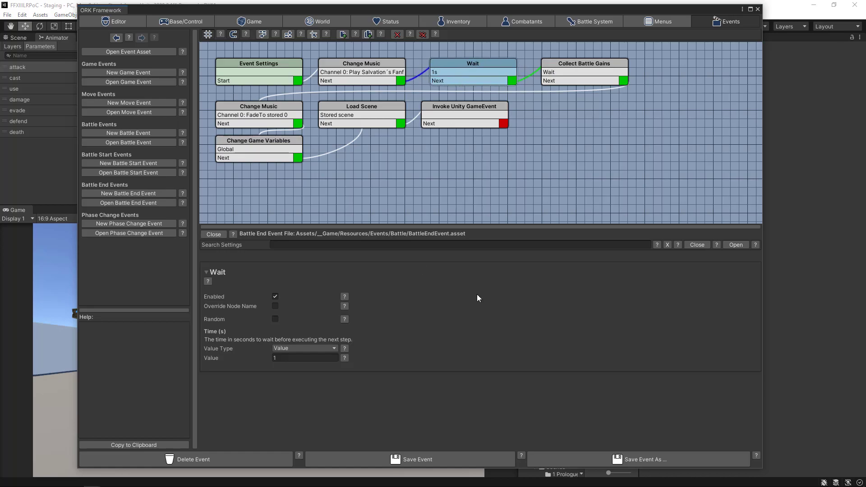
pyautogui.click(414, 460)
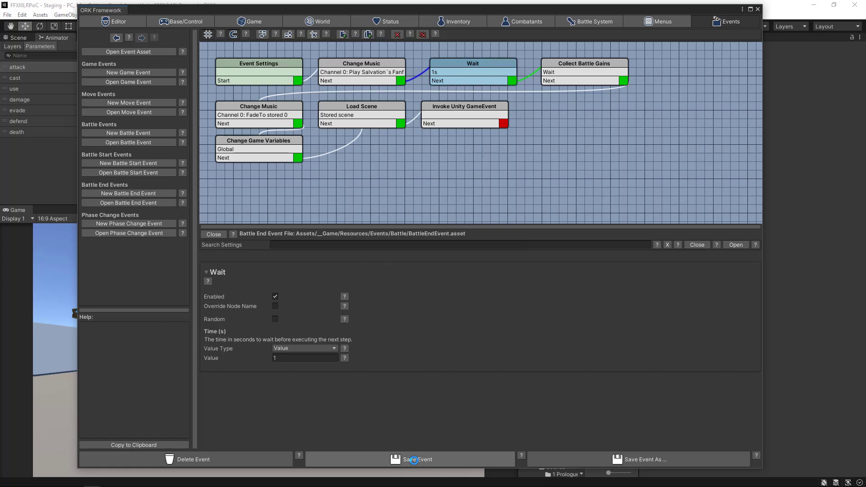
# - Close the ORK Framework editor, enlarge the Game view, and play-test a battle to check the victory gains dialogue
pyautogui.click(758, 9)
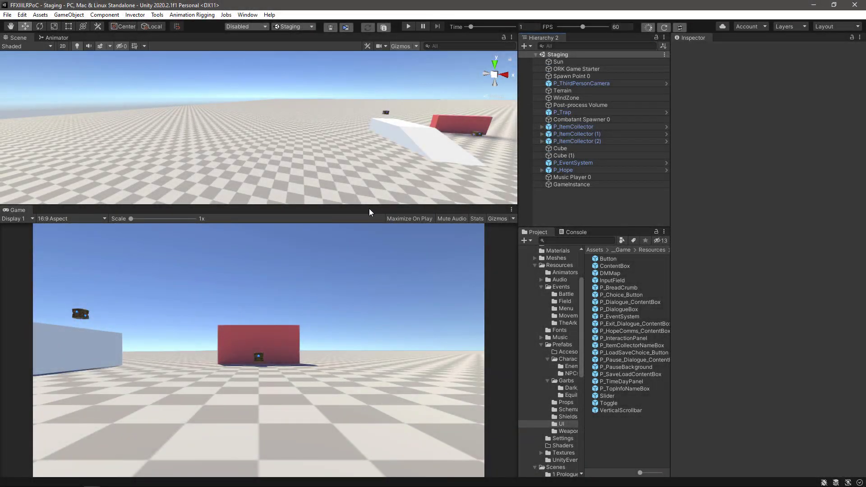
pyautogui.moveTo(373, 206); pyautogui.dragTo(374, 179)
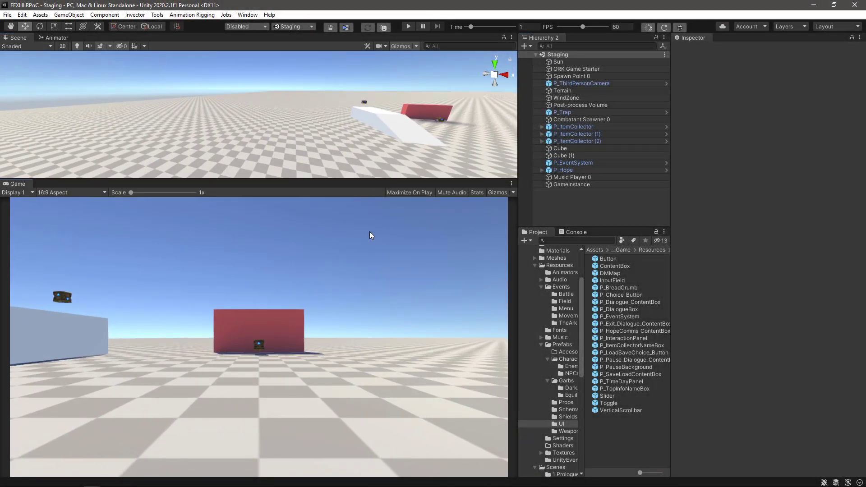
pyautogui.hotkey('ctrl', 'p')
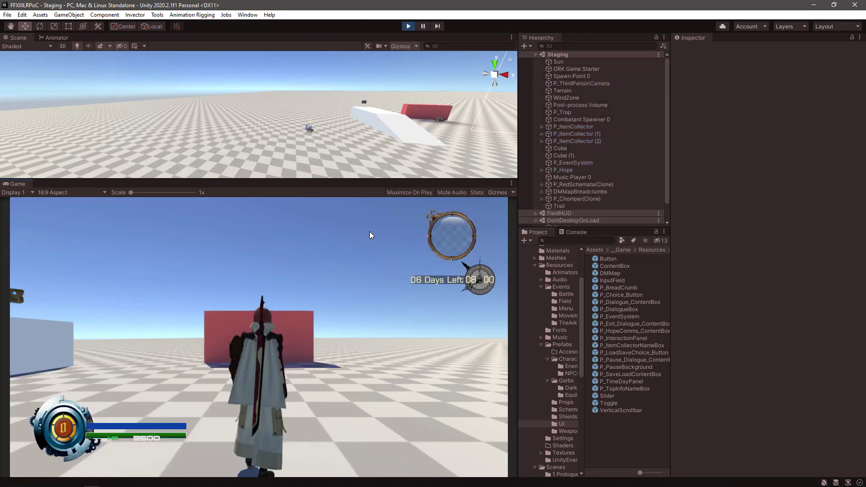
pyautogui.press('w')
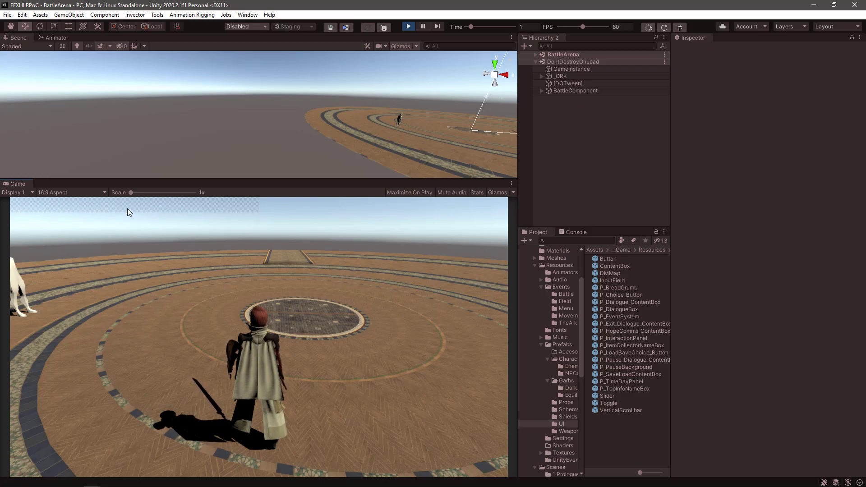
# - Inspect the position and size of BattleGainGUIBox under _ORKCanvas's UI layer in the running scene
pyautogui.click(542, 76)
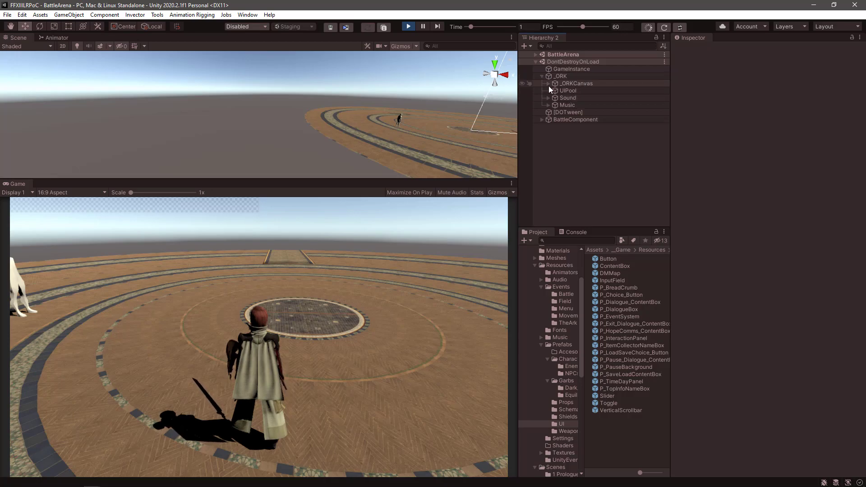
pyautogui.click(549, 84)
pyautogui.click(555, 98)
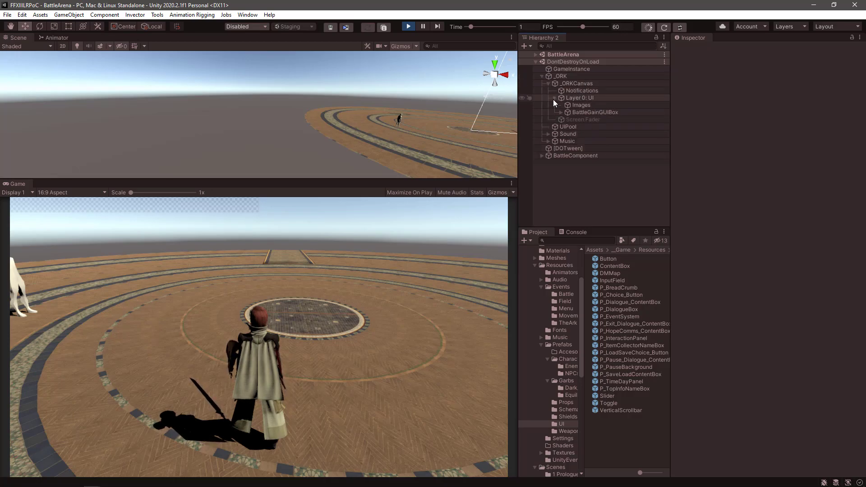
pyautogui.click(618, 112)
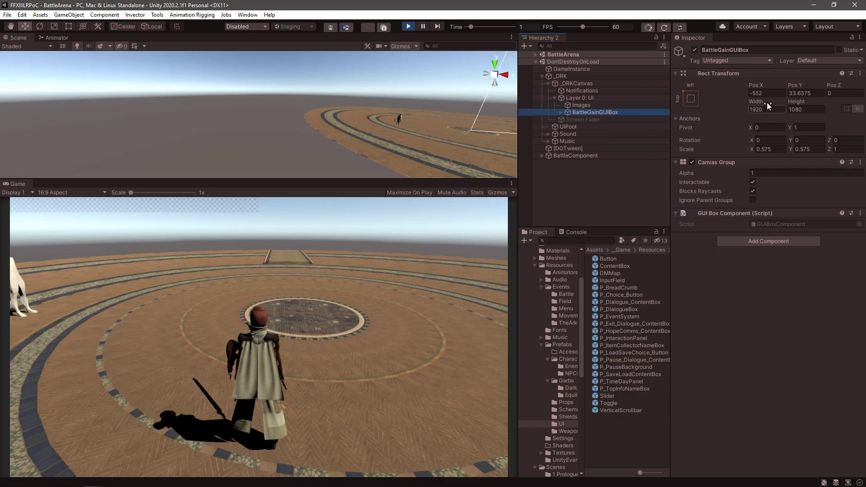
pyautogui.click(769, 93)
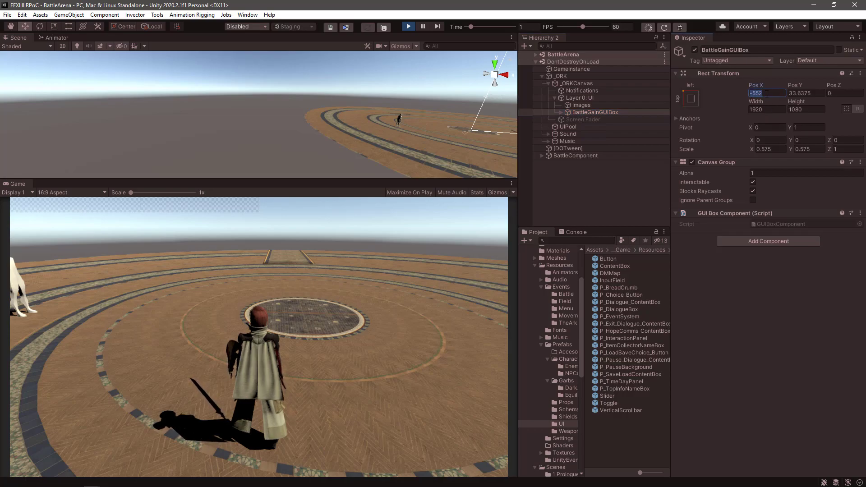
pyautogui.click(819, 95)
pyautogui.click(777, 97)
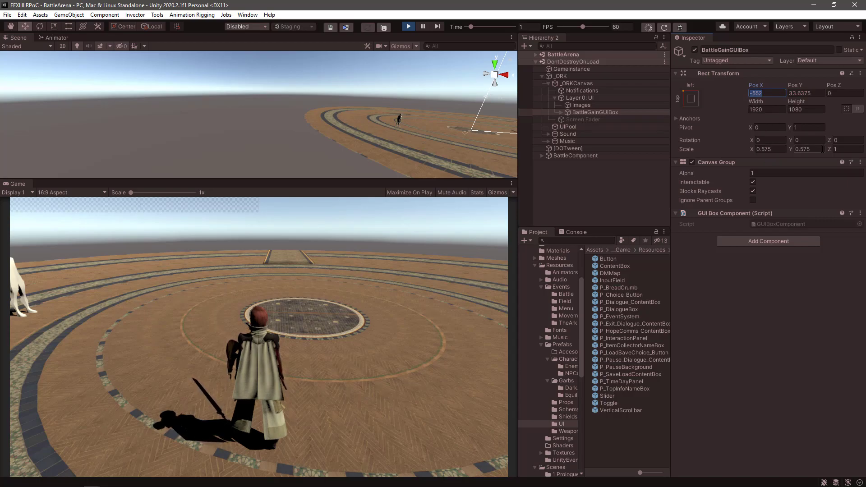
# - Inspect P_PauseBackground(Clone) inside BattleGainGUIBox with its Content, Background and Title children, and stop the play test
pyautogui.click(561, 112)
pyautogui.click(590, 119)
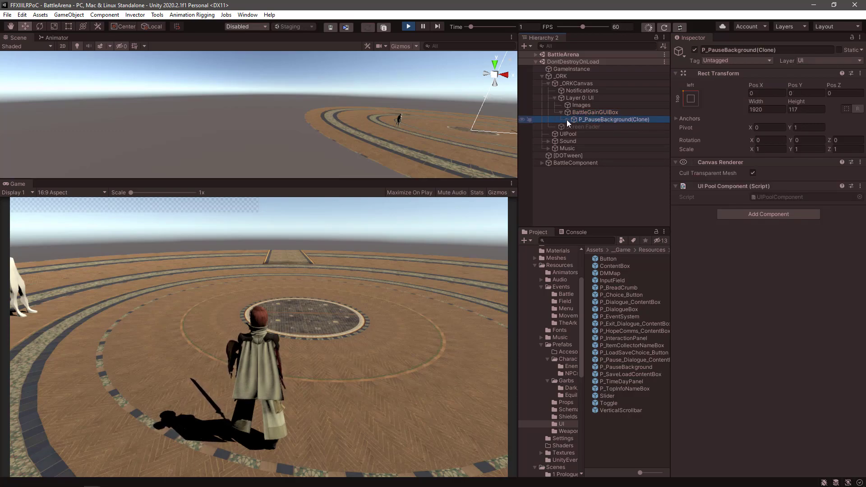
pyautogui.click(567, 120)
pyautogui.click(597, 128)
pyautogui.click(593, 133)
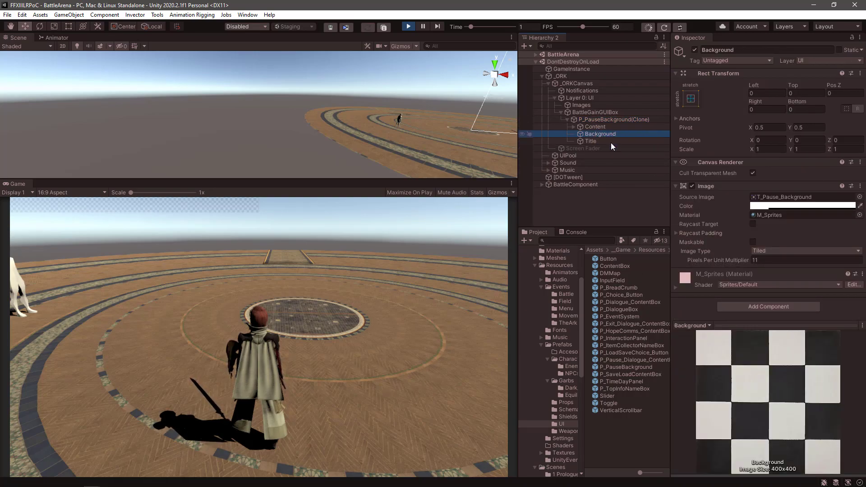
pyautogui.click(593, 140)
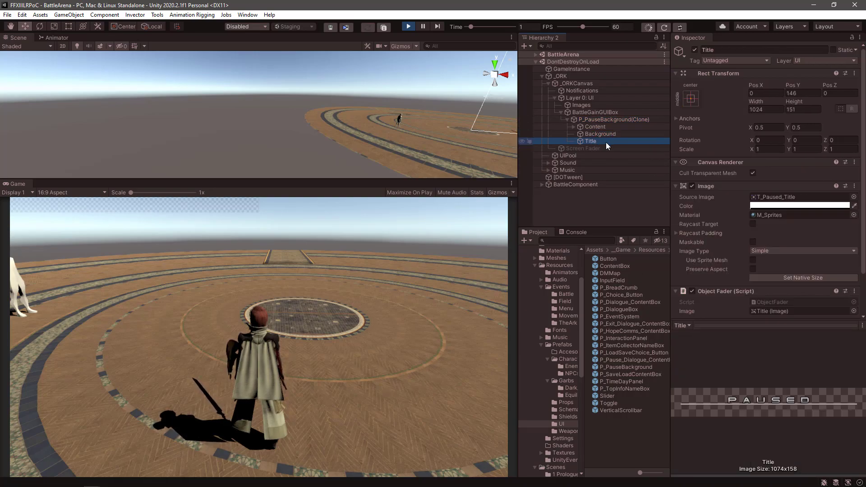
pyautogui.click(603, 133)
pyautogui.click(602, 125)
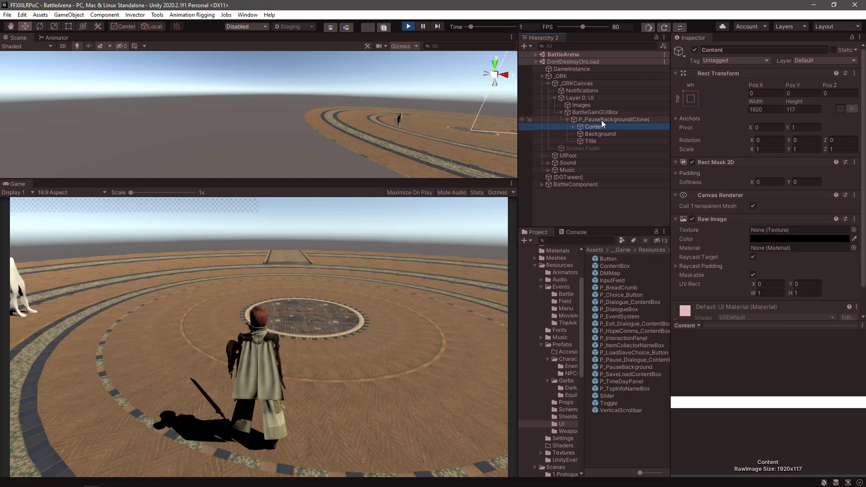
pyautogui.click(602, 119)
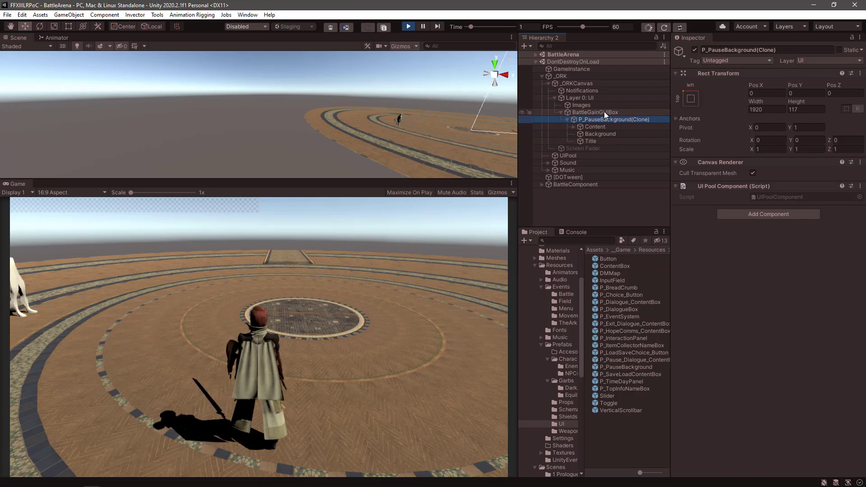
pyautogui.click(590, 112)
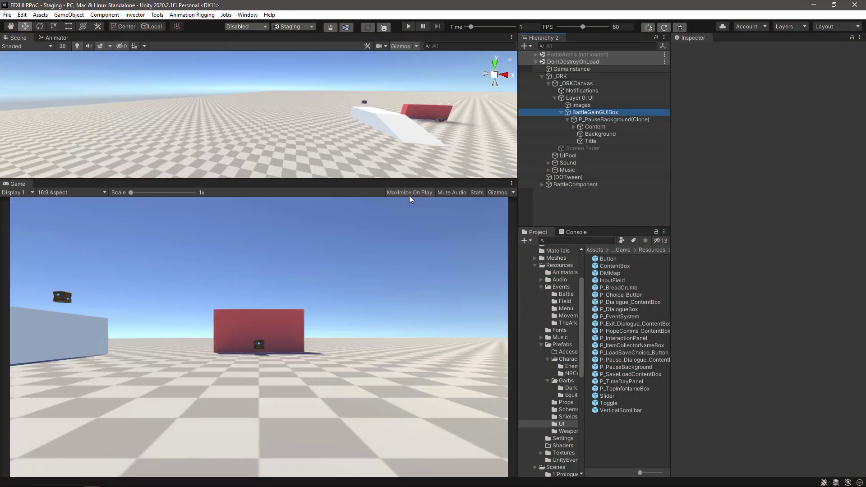
# - Reopen the ORK Framework editor, turn off Own Skins in BattleGainGUIBox's GUI Skins override settings, and save
pyautogui.click(247, 14)
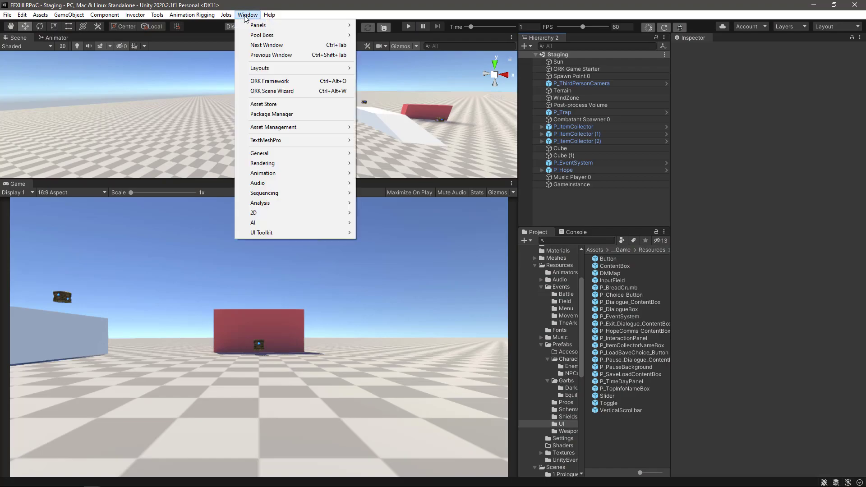
pyautogui.click(270, 81)
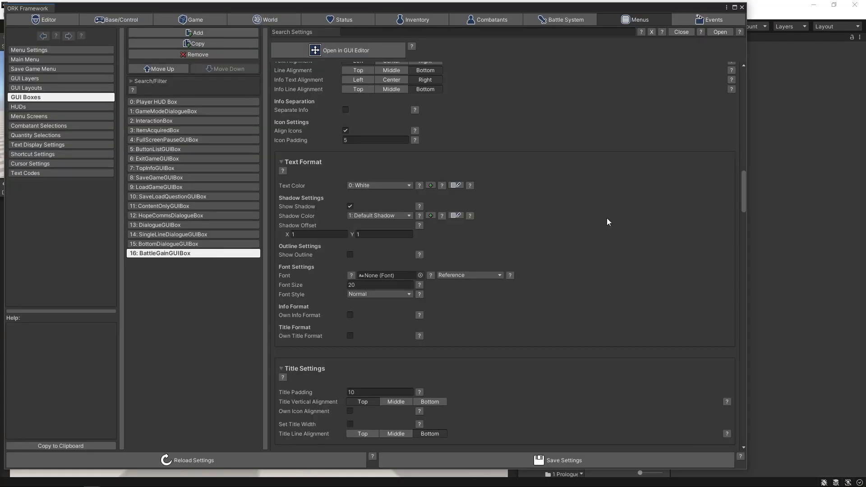
pyautogui.click(682, 31)
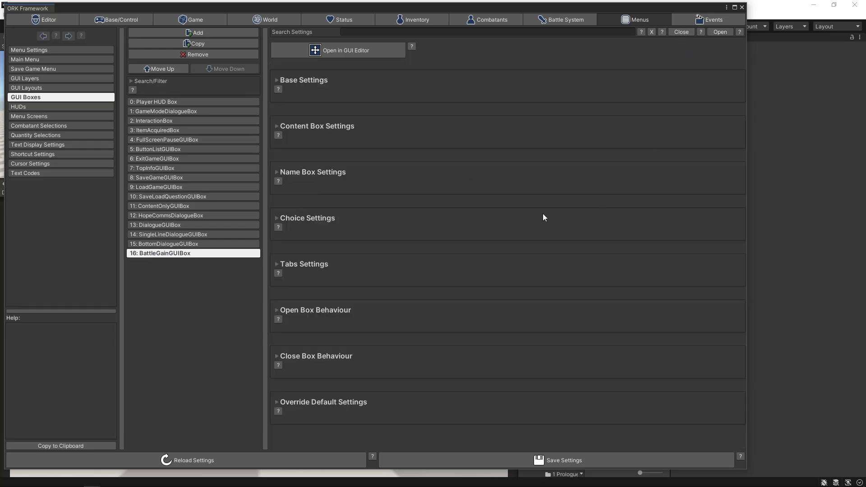
pyautogui.click(276, 402)
pyautogui.scroll(-5, 421, 402)
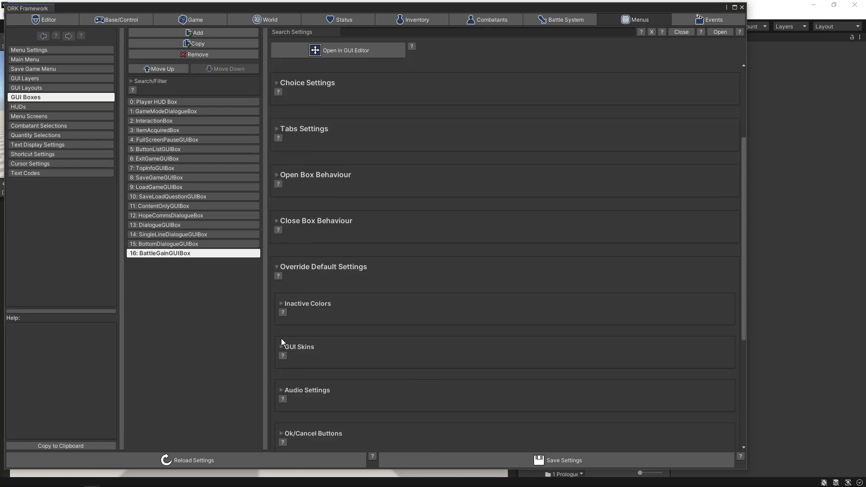
pyautogui.click(281, 347)
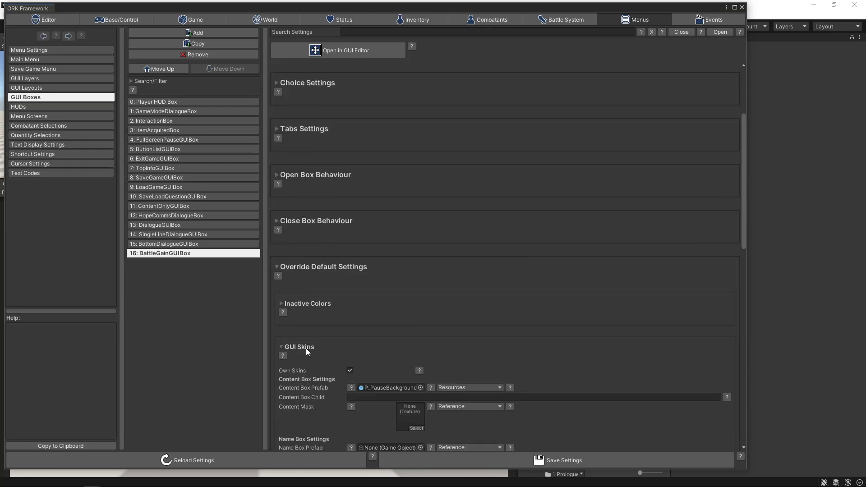
pyautogui.click(351, 370)
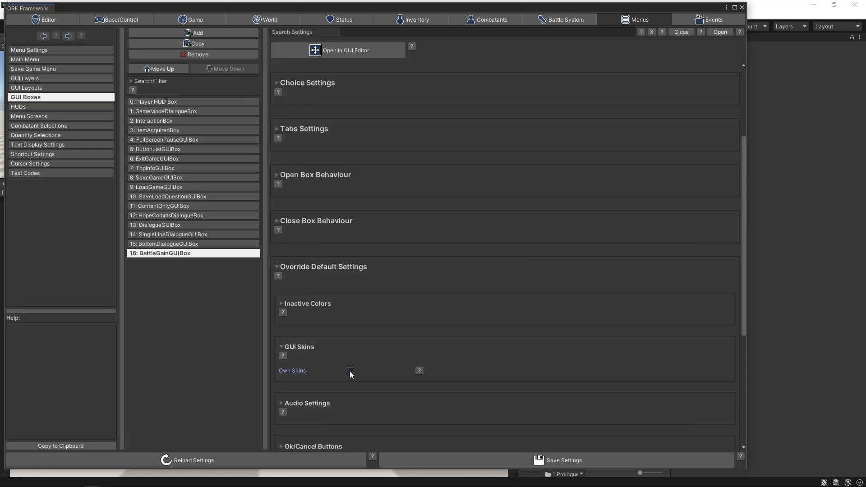
pyautogui.click(500, 460)
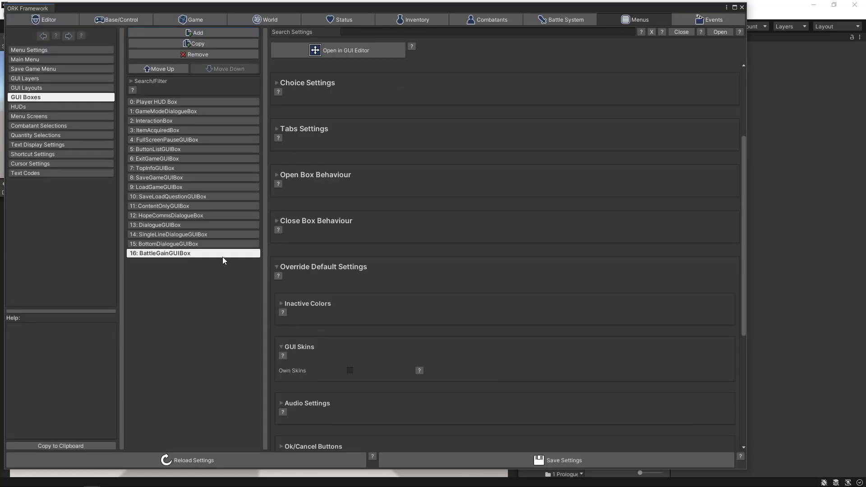
# - Maximize the editor, open BattleGainGUIBox in the GUI Editor, and move its content box to X 960, Y 540
pyautogui.scroll(3, 389, 203)
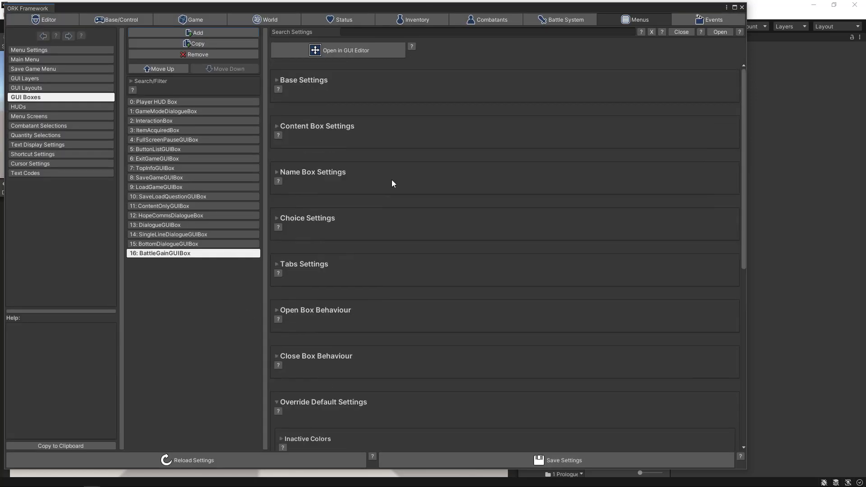
pyautogui.click(735, 7)
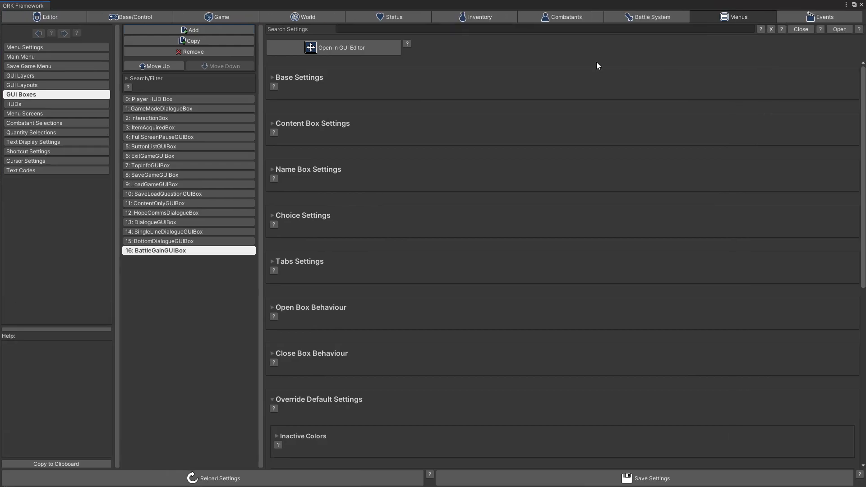
pyautogui.click(326, 47)
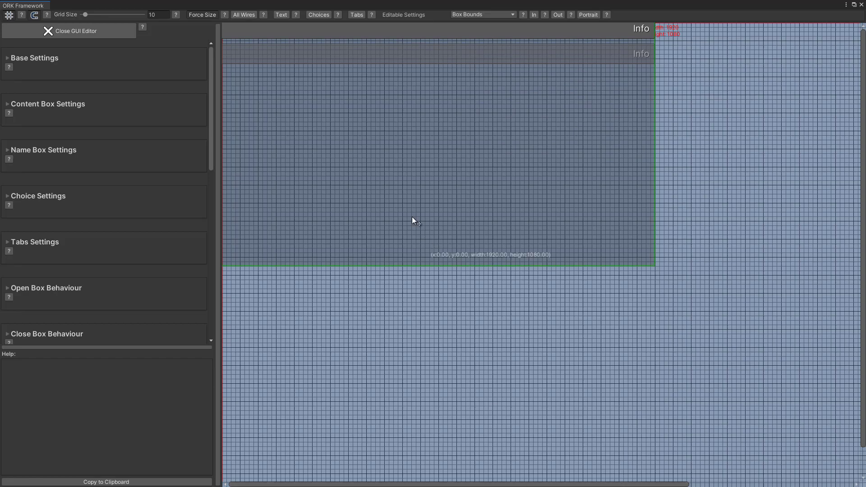
pyautogui.moveTo(349, 126); pyautogui.dragTo(779, 348)
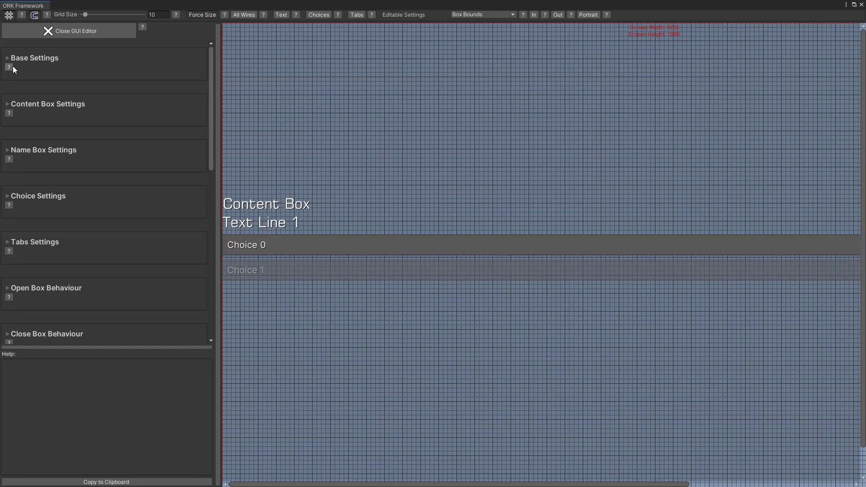
pyautogui.click(9, 104)
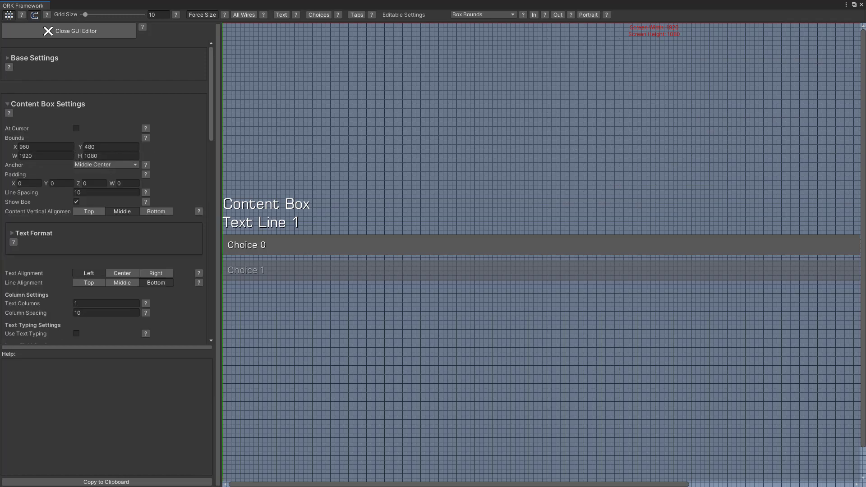
pyautogui.moveTo(863, 120); pyautogui.dragTo(857, 252)
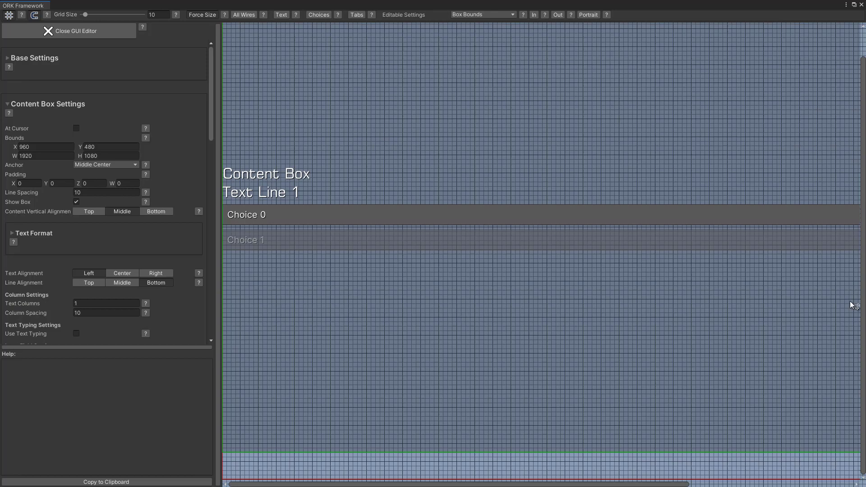
pyautogui.moveTo(477, 318); pyautogui.dragTo(473, 344)
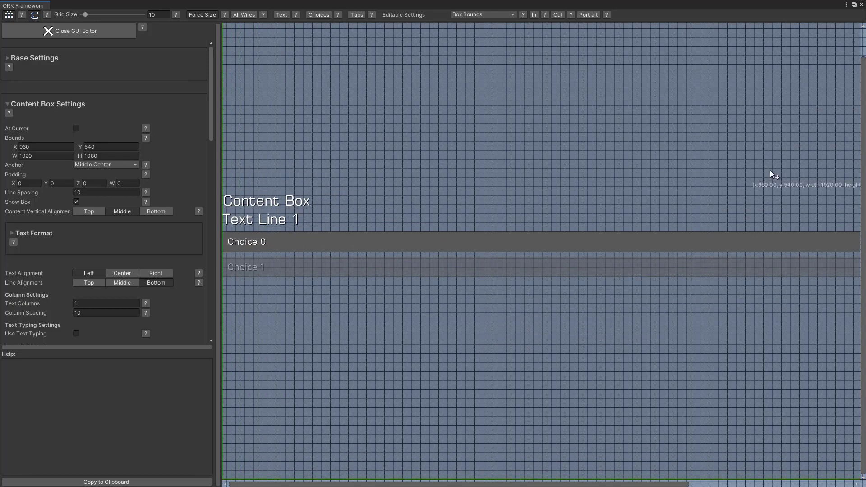
# - Shift the content box to X 960, Y 530, close the GUI Editor, and save the GUI box settings
pyautogui.moveTo(864, 110); pyautogui.dragTo(864, 53)
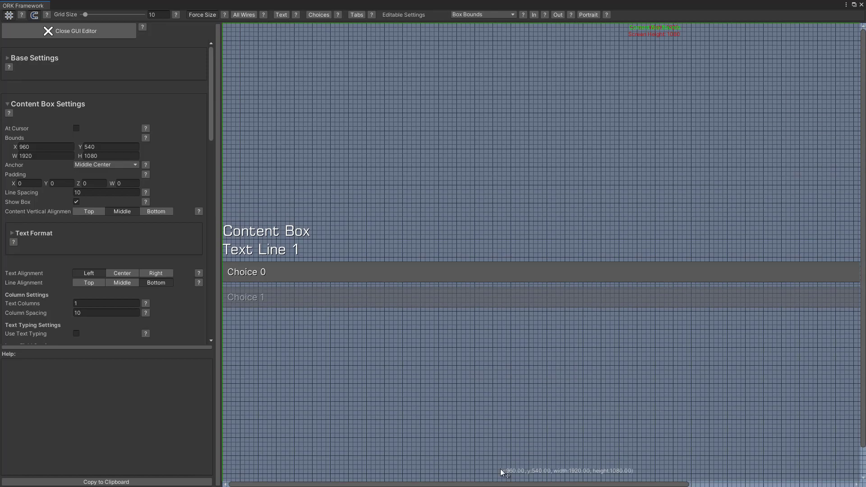
pyautogui.moveTo(534, 483); pyautogui.dragTo(699, 481)
pyautogui.moveTo(706, 445); pyautogui.dragTo(707, 441)
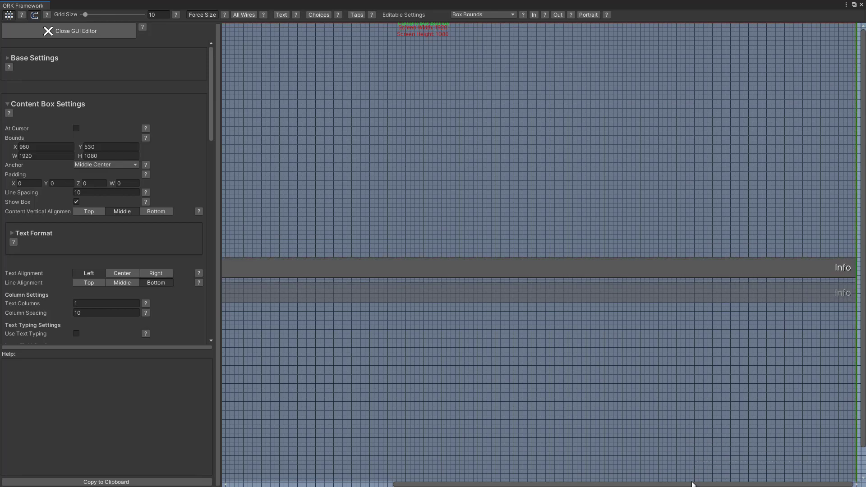
pyautogui.moveTo(689, 484); pyautogui.dragTo(496, 486)
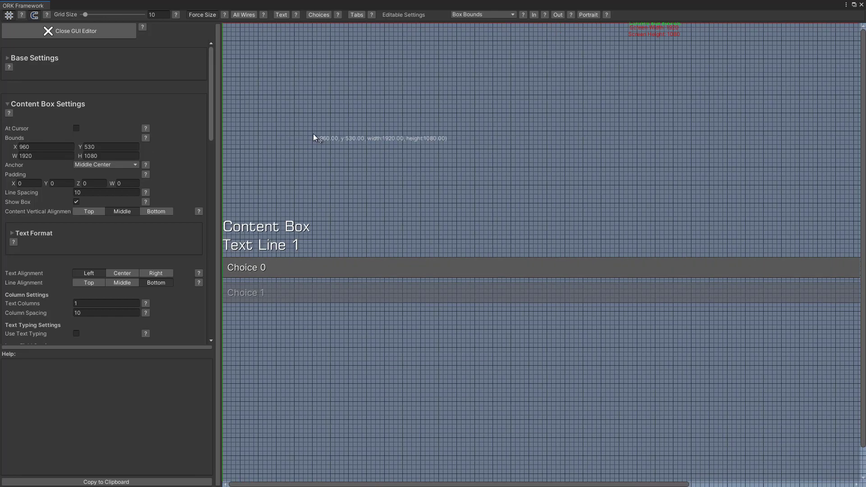
pyautogui.click(64, 31)
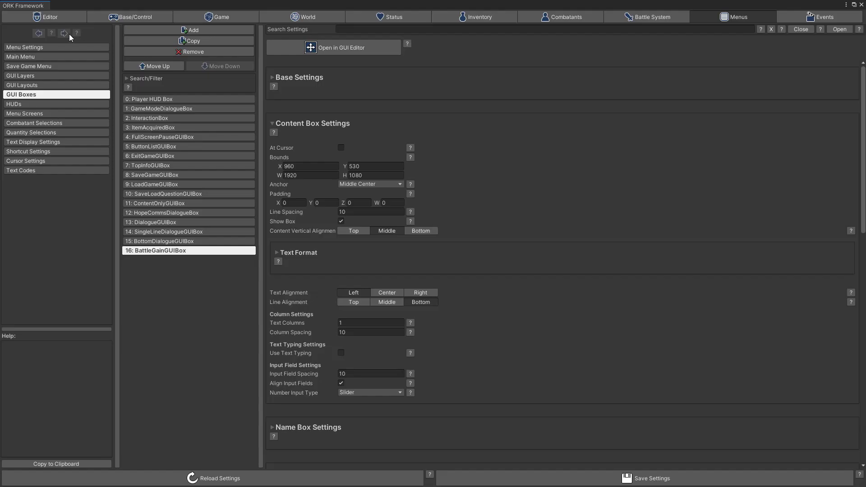
pyautogui.click(571, 484)
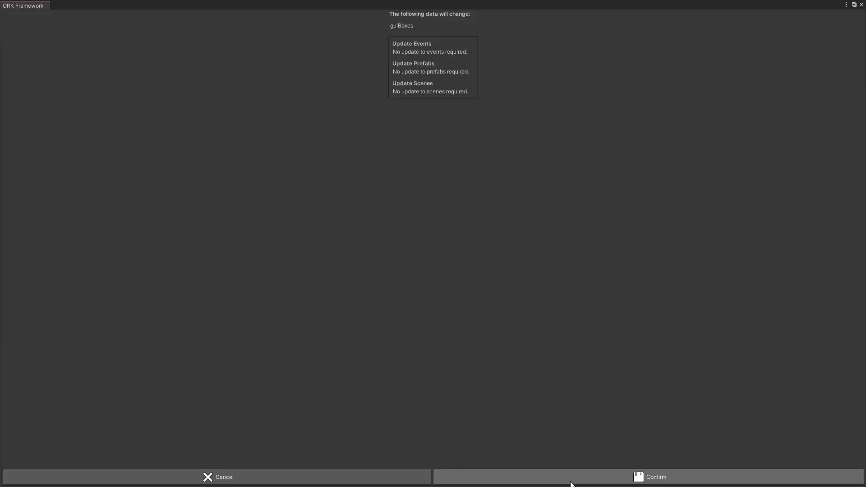
pyautogui.click(572, 484)
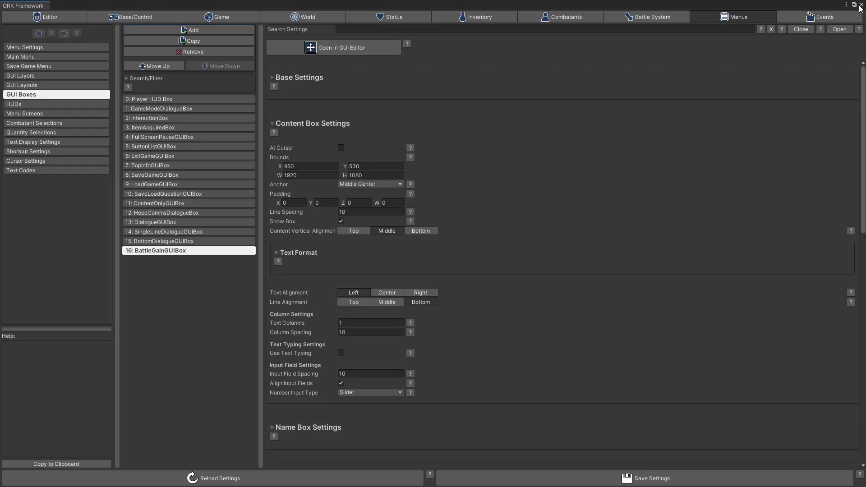
# - Close the ORK Framework editor, play-test a battle to check the repositioned victory gains box, and stop the test
pyautogui.click(861, 5)
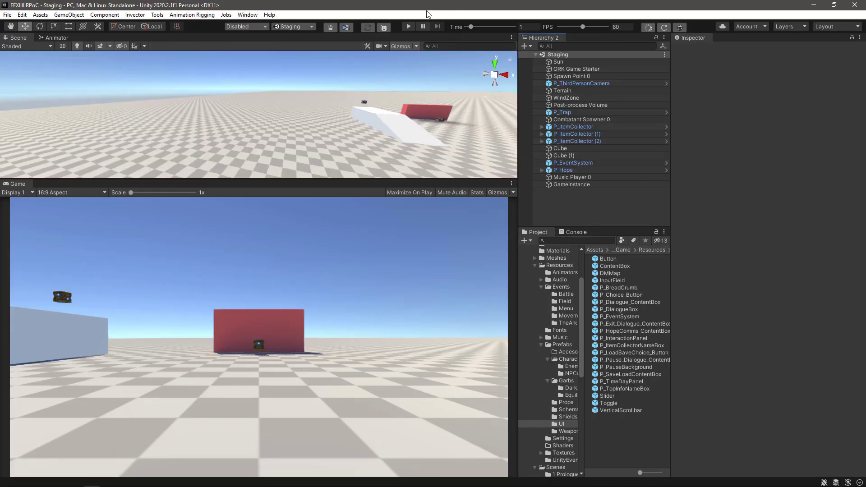
pyautogui.click(408, 28)
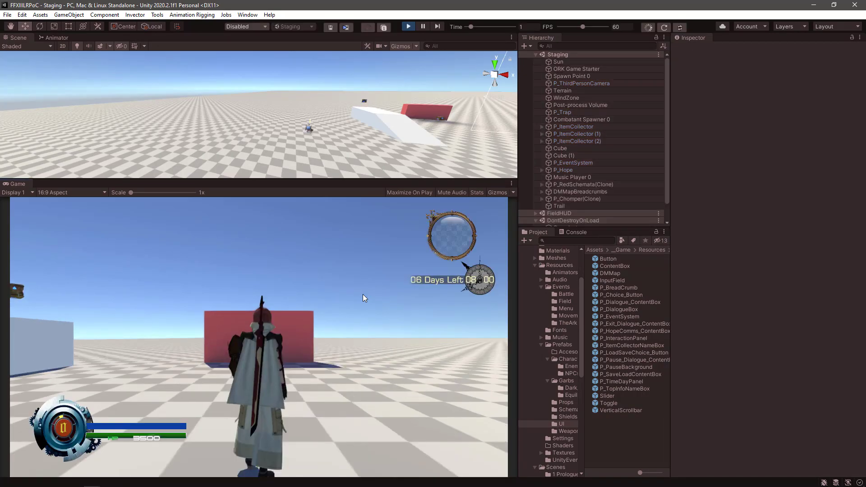
pyautogui.press('w')
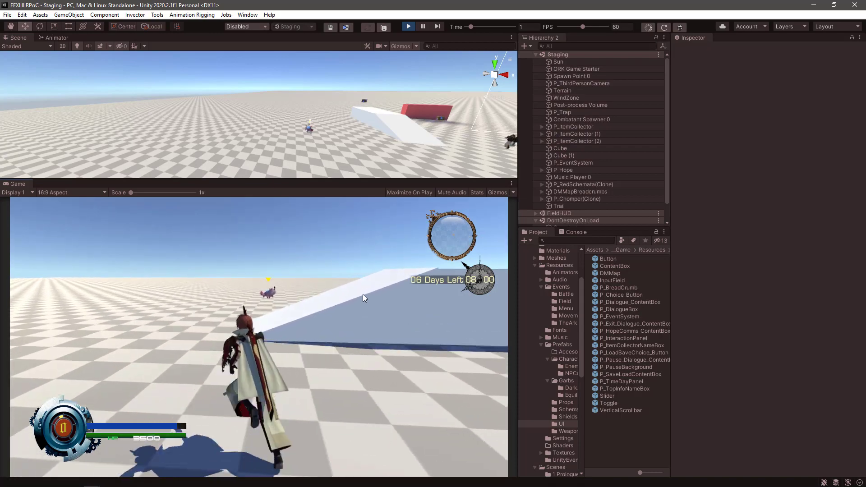
pyautogui.press('w')
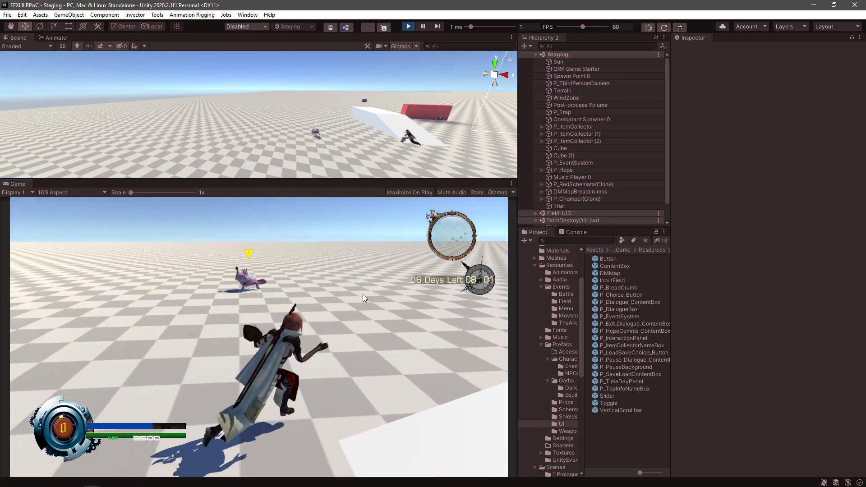
pyautogui.press('w')
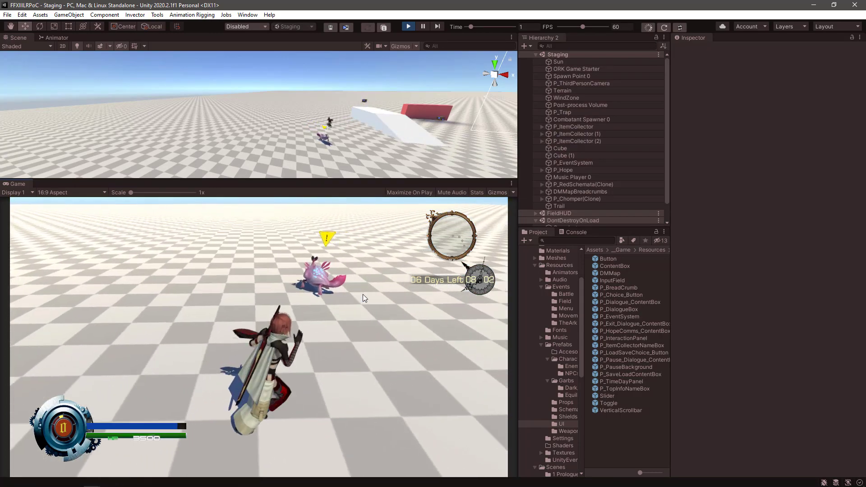
pyautogui.press('w')
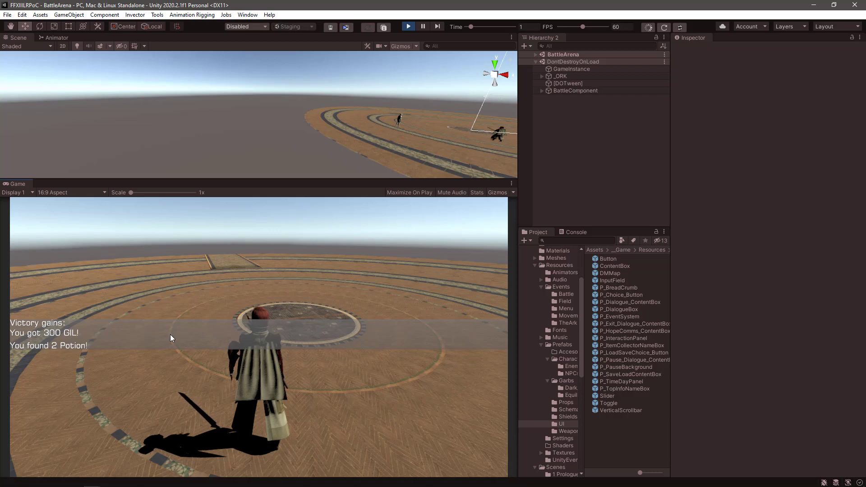
pyautogui.press('Return')
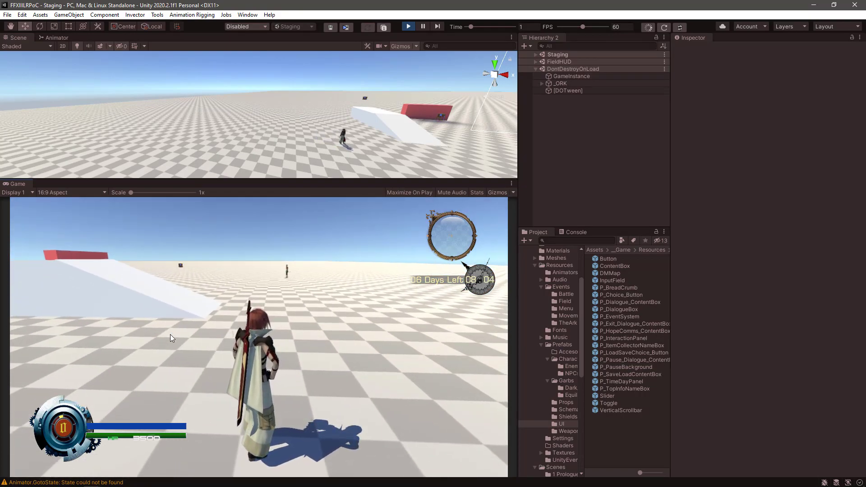
pyautogui.hotkey('ctrl', 'p')
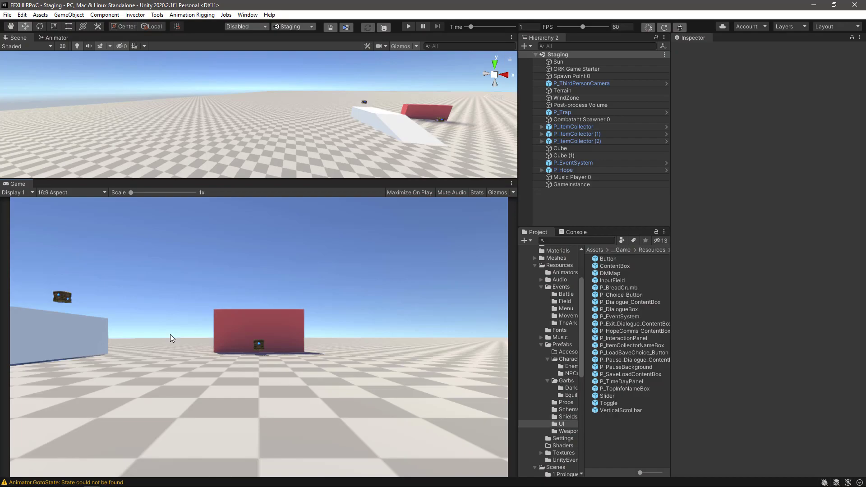